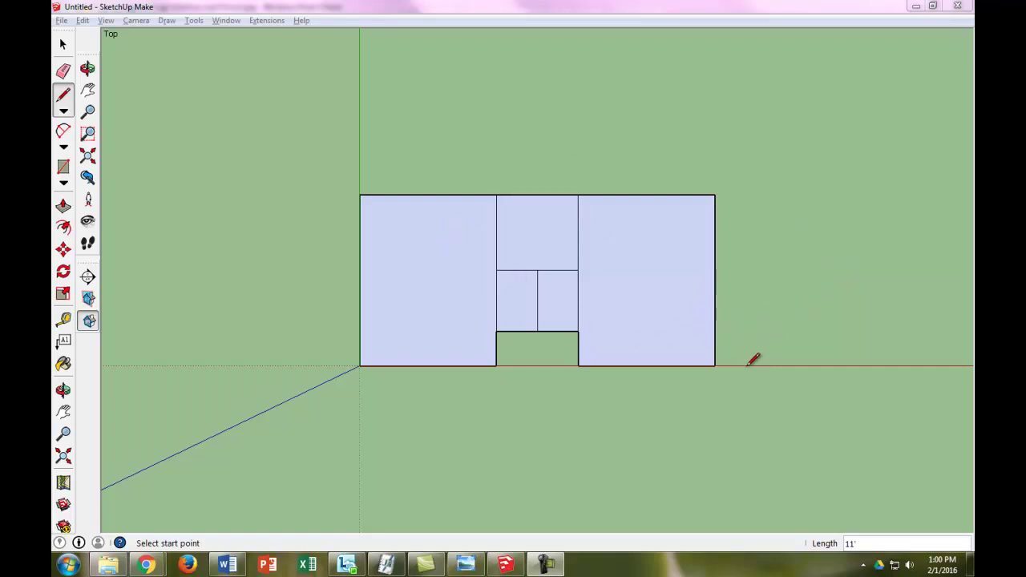
Step: Create spaces from the whole 2D floor plan with a floor height of 9' and 1 floor
middle_click_drag(754, 358, 738, 161)
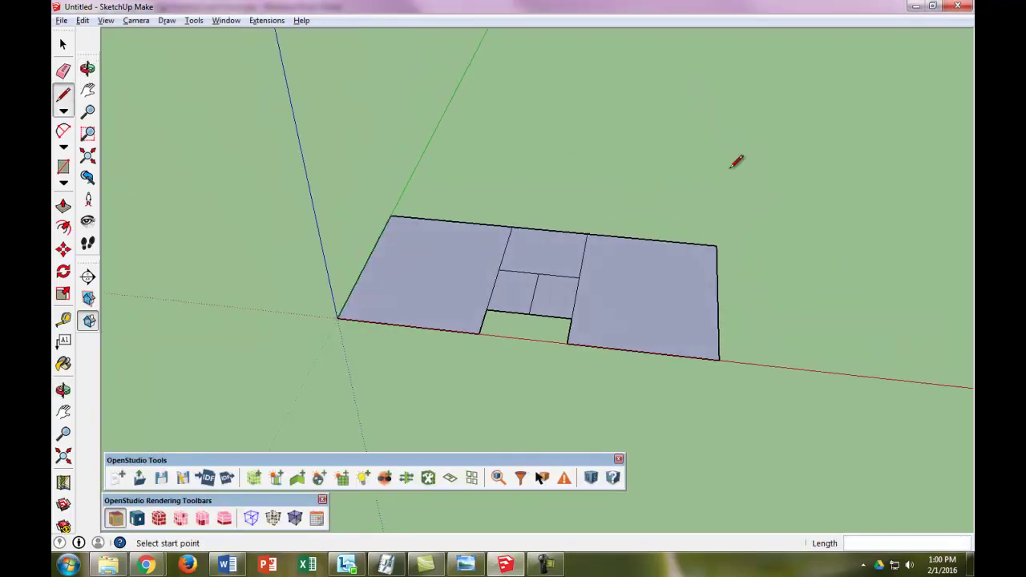
middle_click_drag(816, 271, 816, 184)
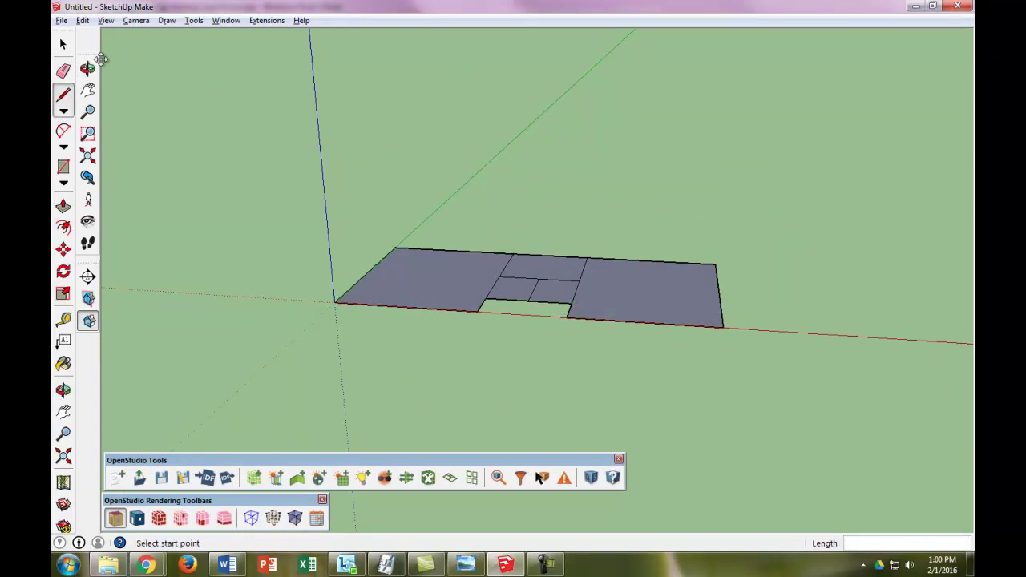
left_click(64, 44)
left_click_drag(276, 195, 821, 395)
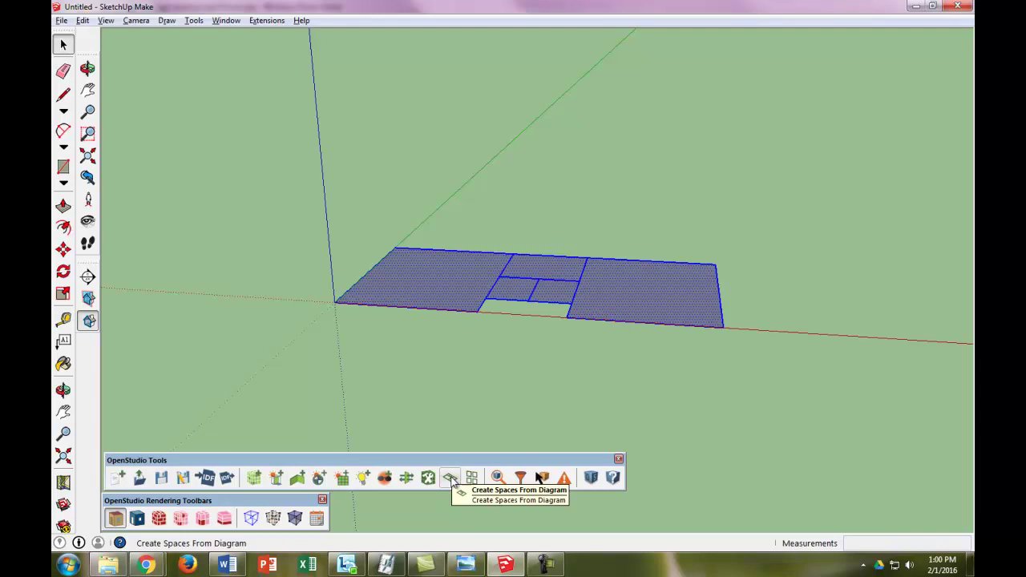
left_click(451, 479)
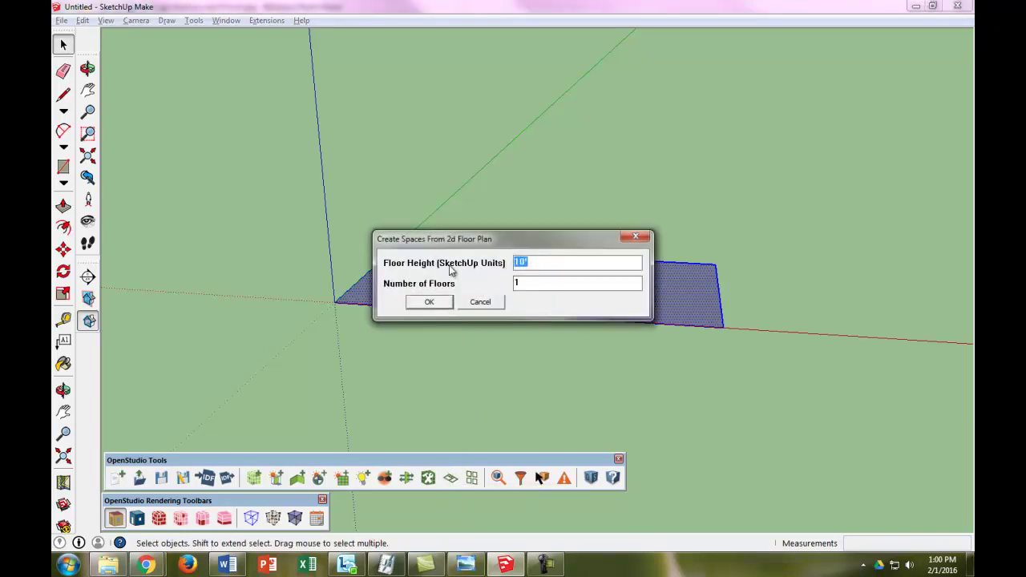
left_click(539, 263)
key("BackSpace")
key("BackSpace")
key("BackSpace")
type("9'")
left_click(421, 303)
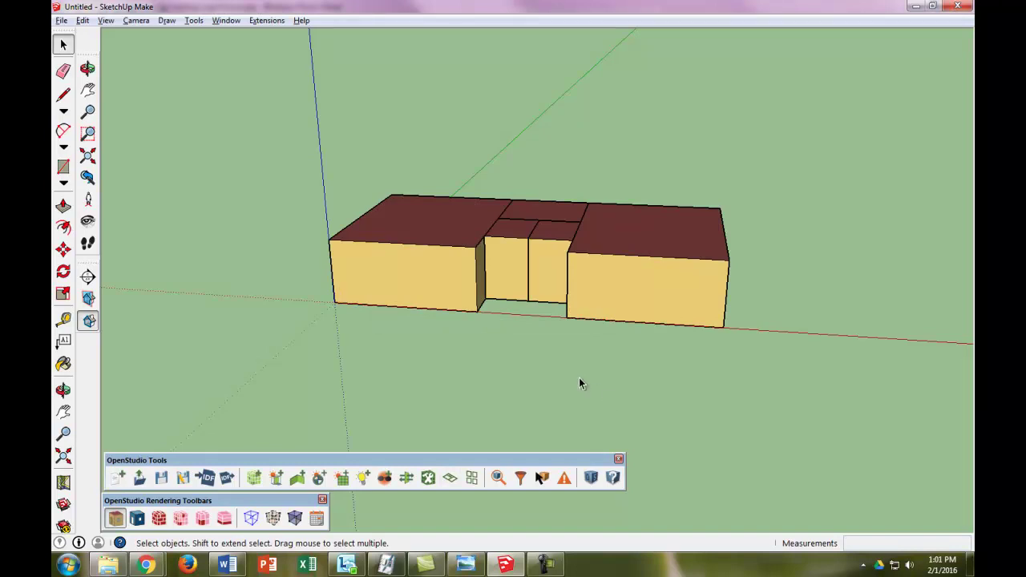
Step: Run surface matching on the entire model to pair the surfaces shared between adjacent spaces
left_click_drag(264, 137, 852, 406)
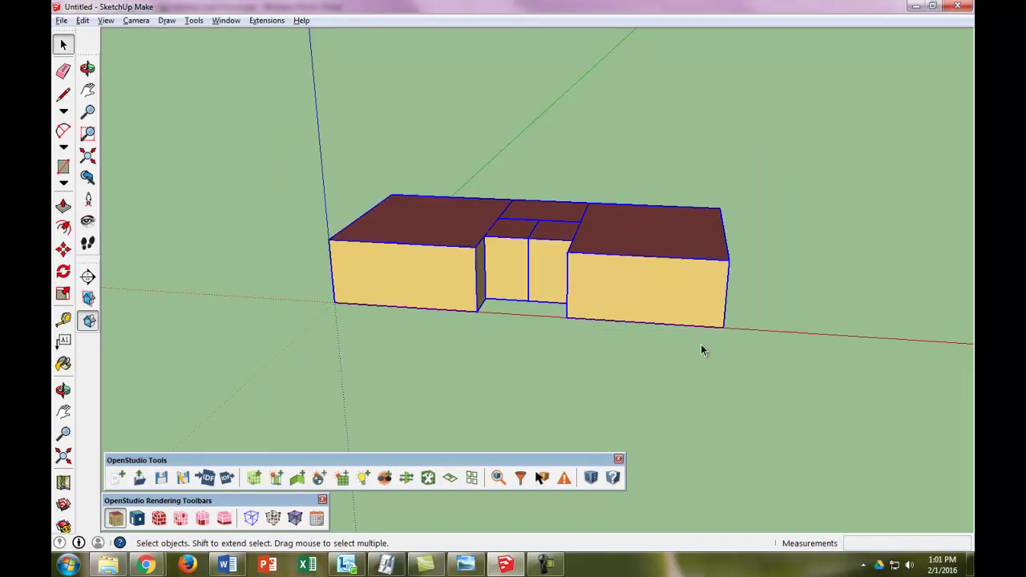
left_click(406, 479)
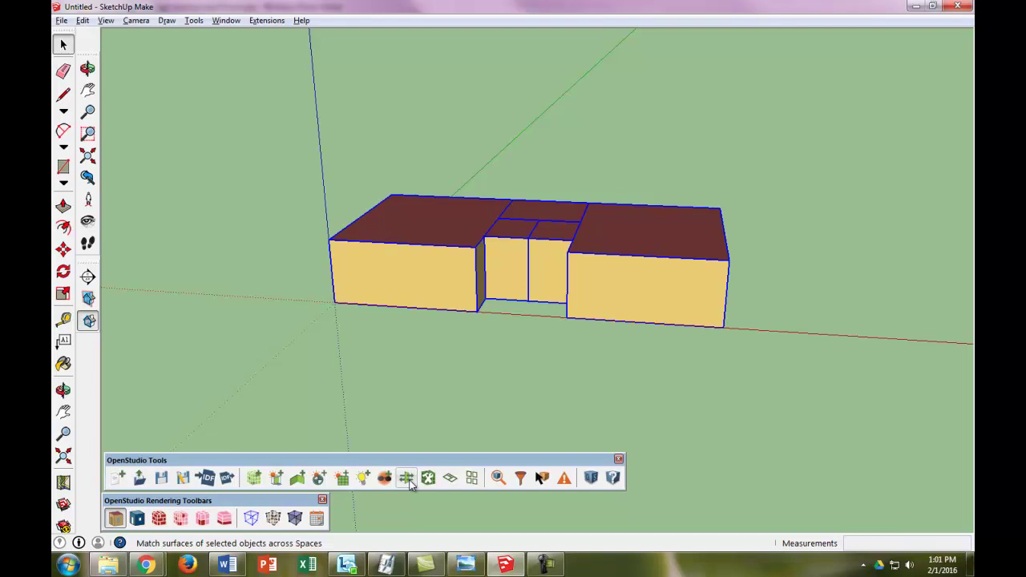
left_click(408, 479)
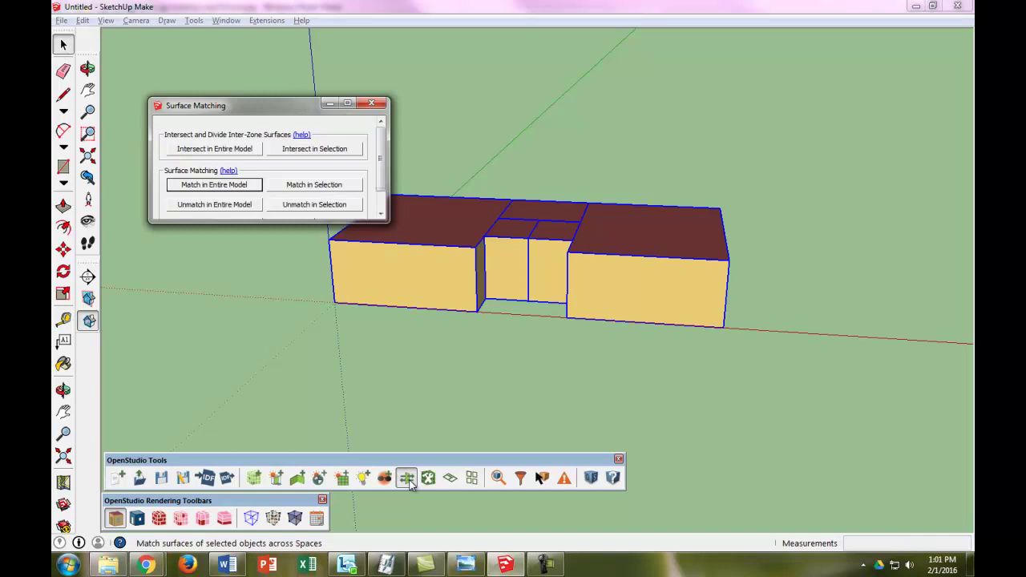
left_click(251, 191)
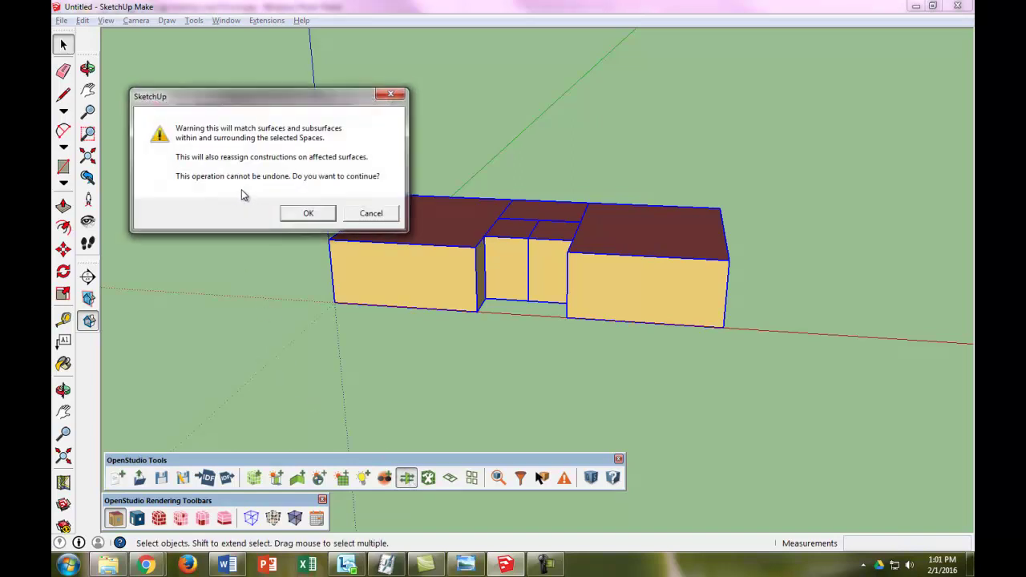
left_click(306, 213)
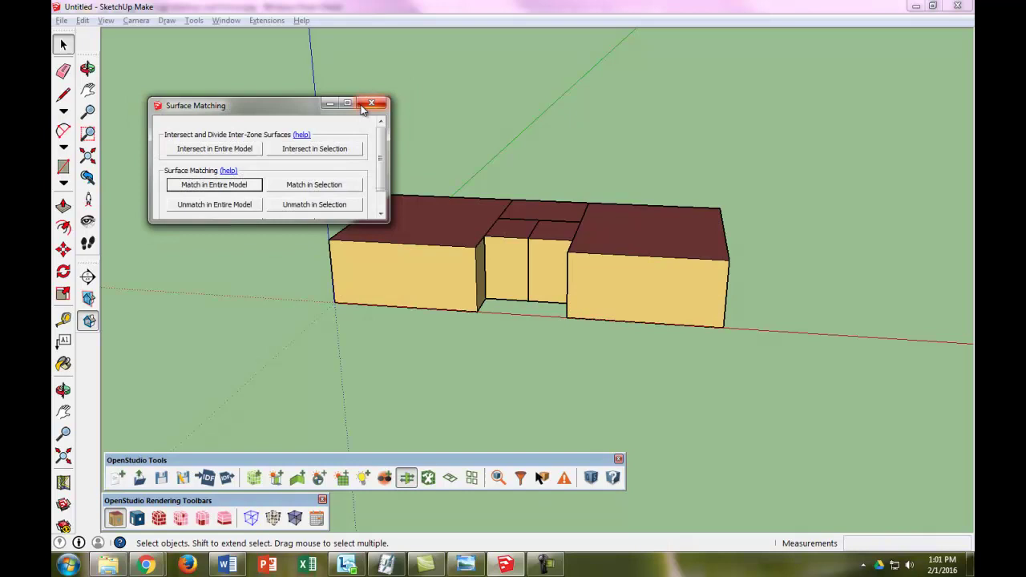
left_click(371, 105)
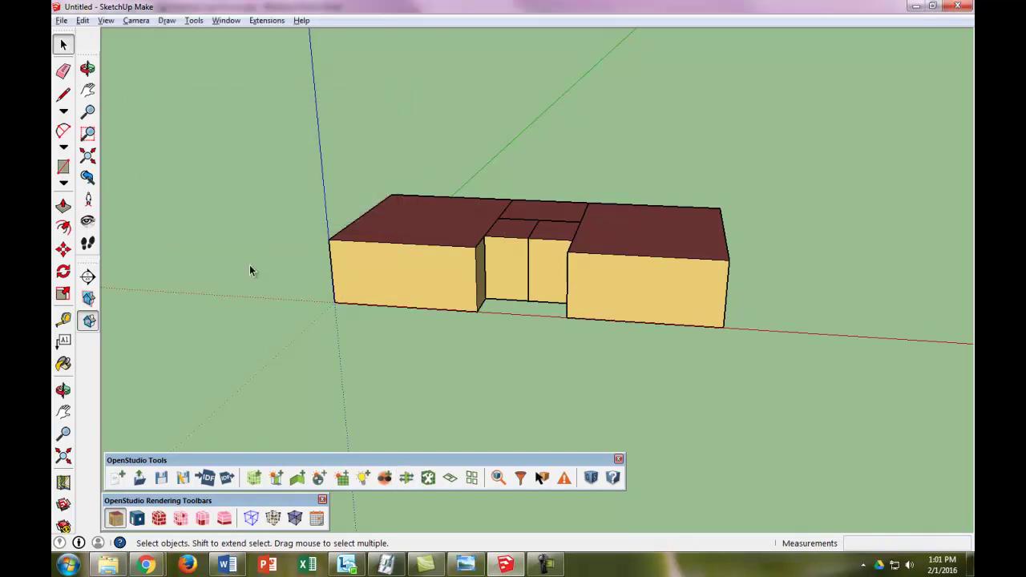
Step: Render the model by boundary condition and briefly view the building object in the OpenStudio Inspector
left_click(137, 519)
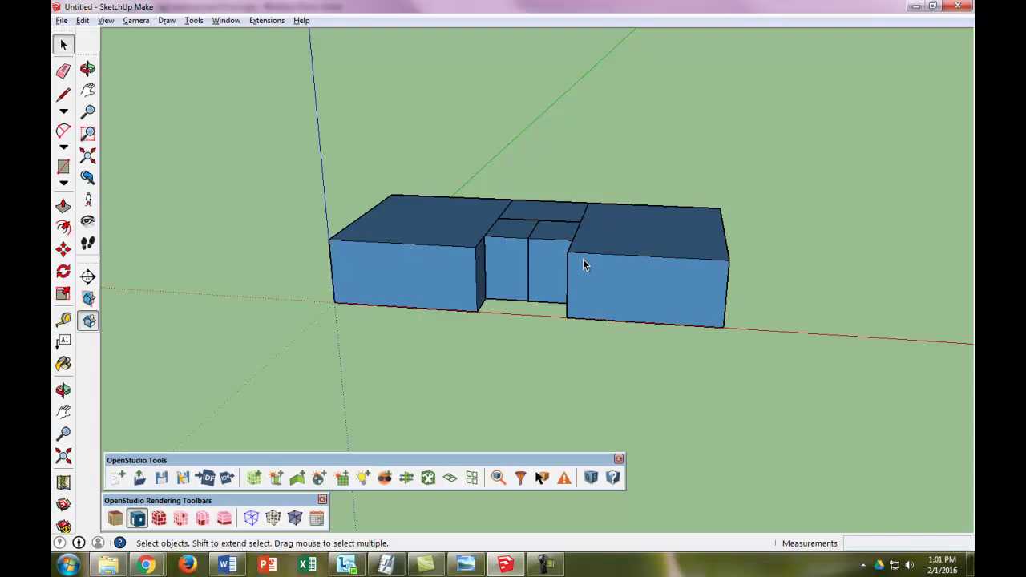
middle_click_drag(551, 240, 598, 337)
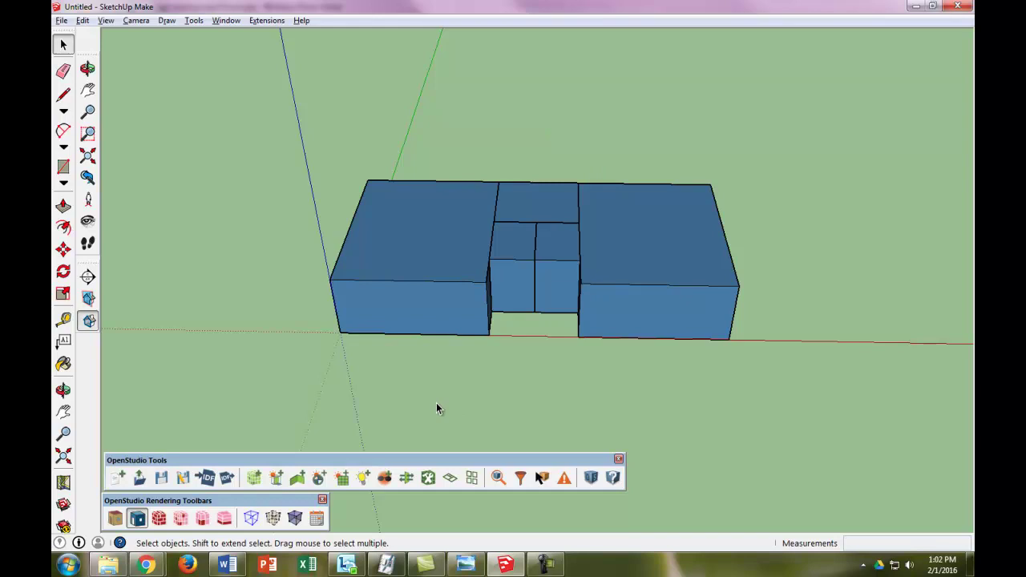
left_click(498, 478)
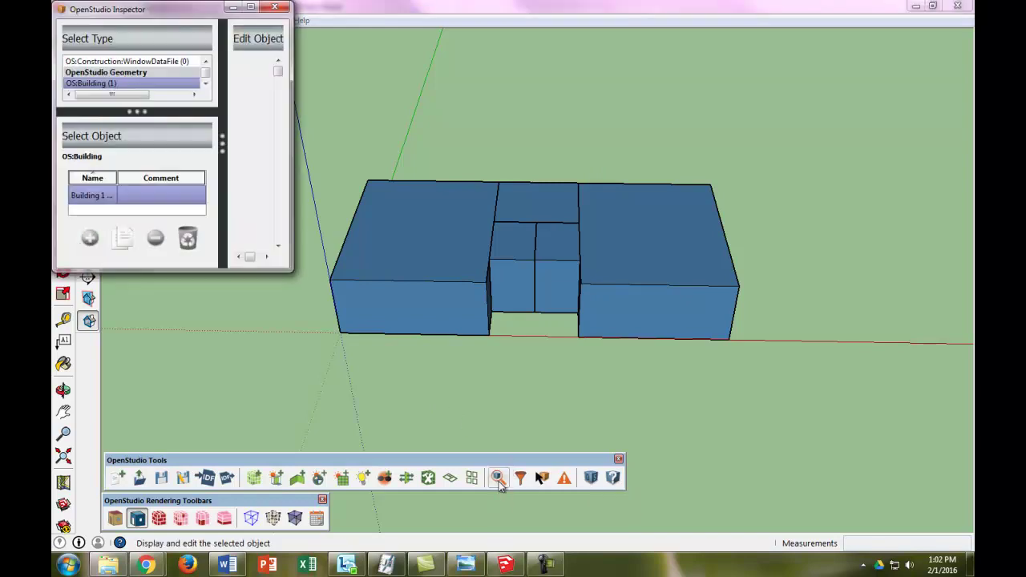
left_click(275, 7)
Step: For the large left-wing space, choose space type 189.1-2009 - Office - ClosedOffice - CZ4-8 and construction set 189.1-2009 - CZ4 - Office
left_click(455, 245)
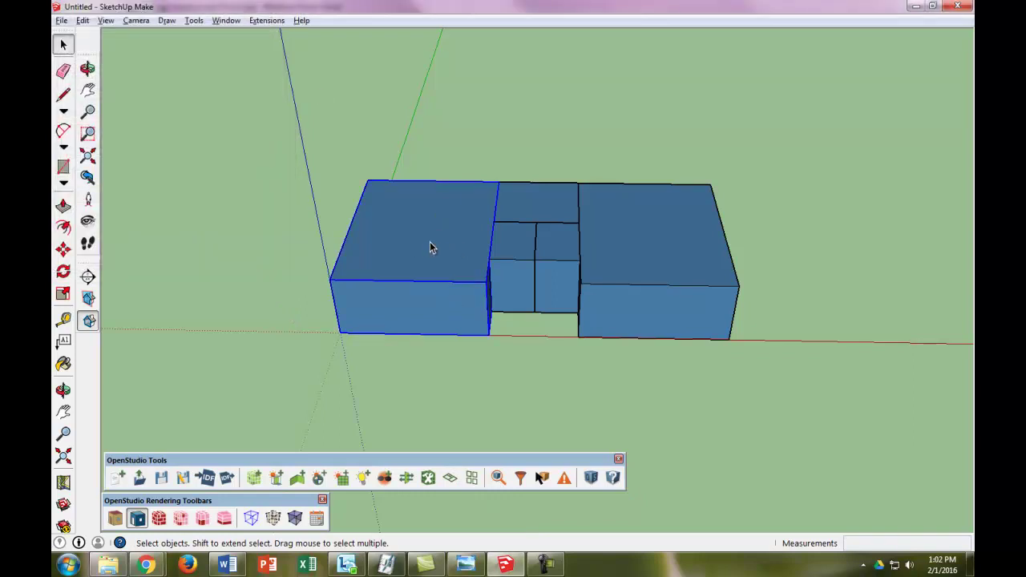
left_click(429, 478)
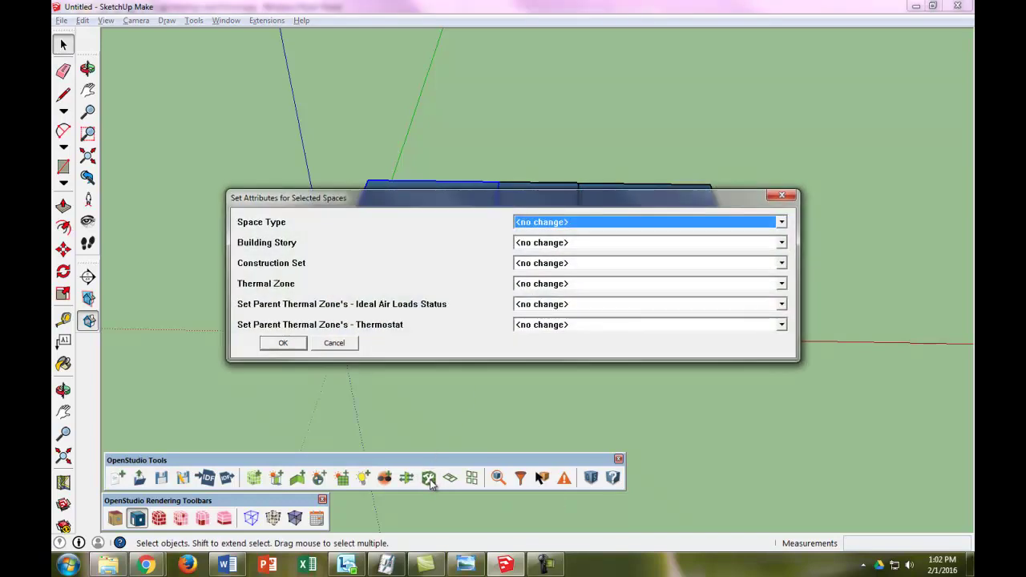
left_click_drag(521, 201, 536, 351)
left_click(574, 374)
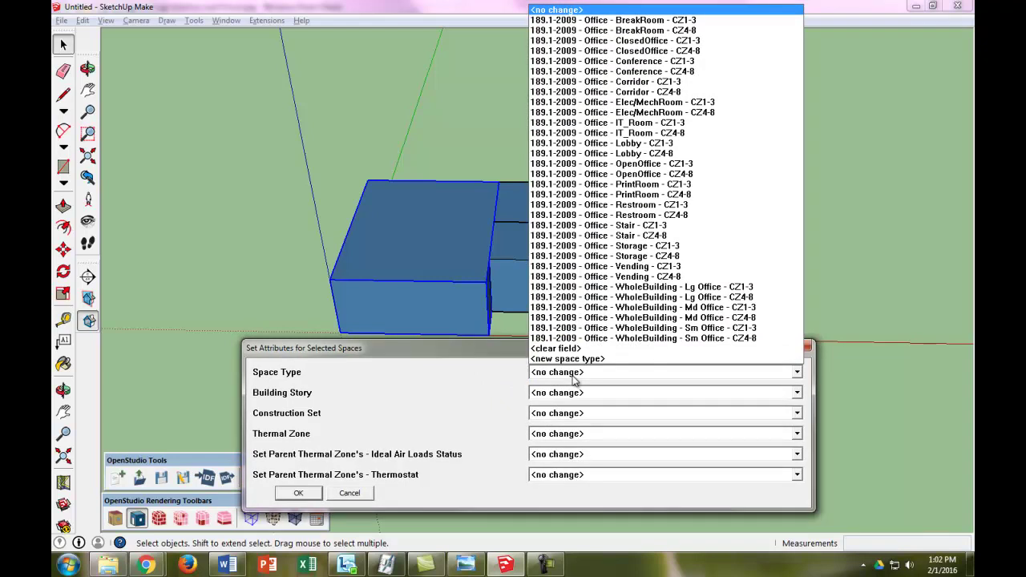
left_click(646, 51)
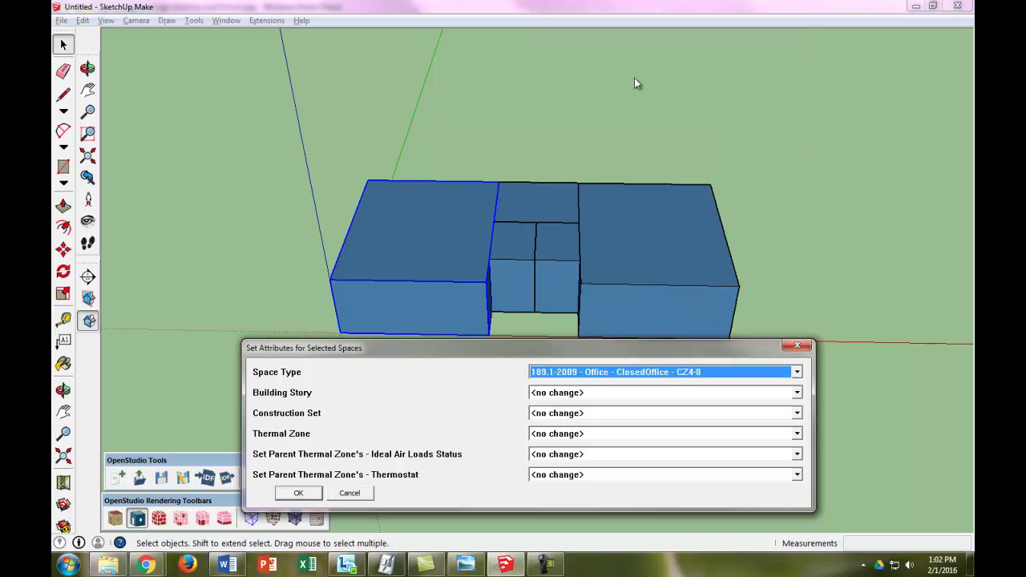
left_click(674, 414)
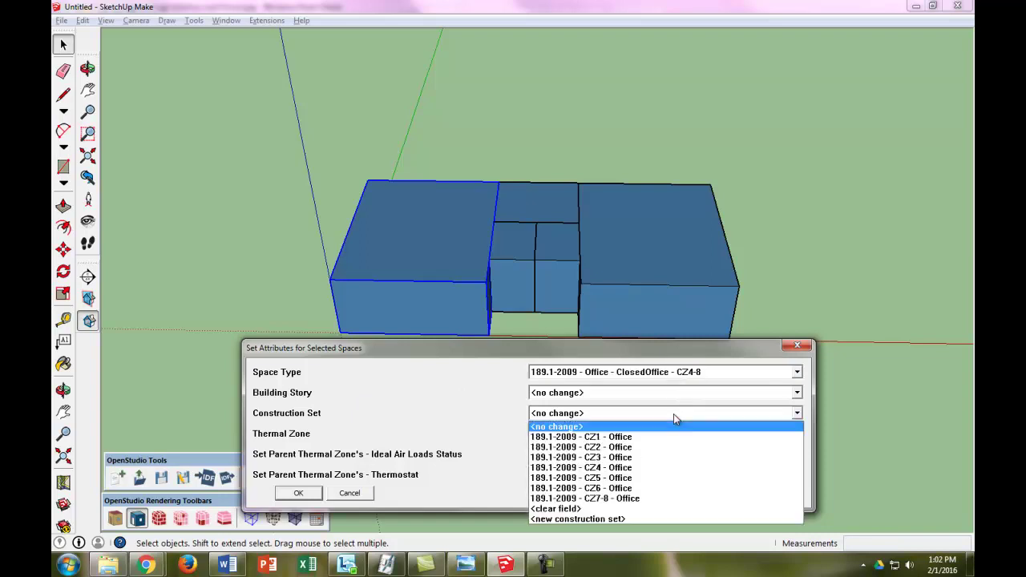
left_click(622, 470)
Step: Assign the left-wing space a new thermal zone with ideal air loads set to Yes and the 189.1-2009 - Office - ClosedOffice - CZ4-8 Thermostat
left_click(603, 437)
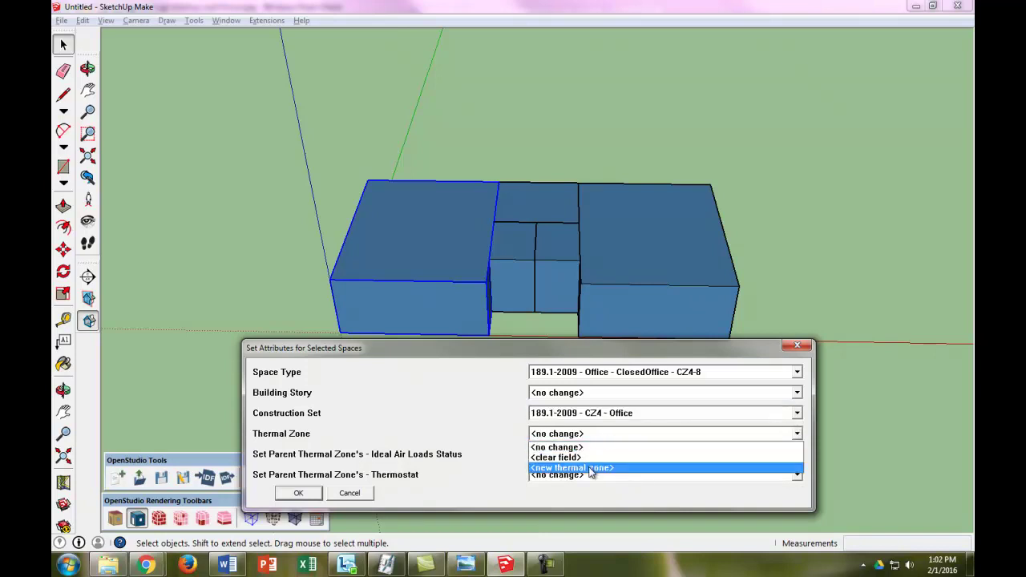
left_click(591, 469)
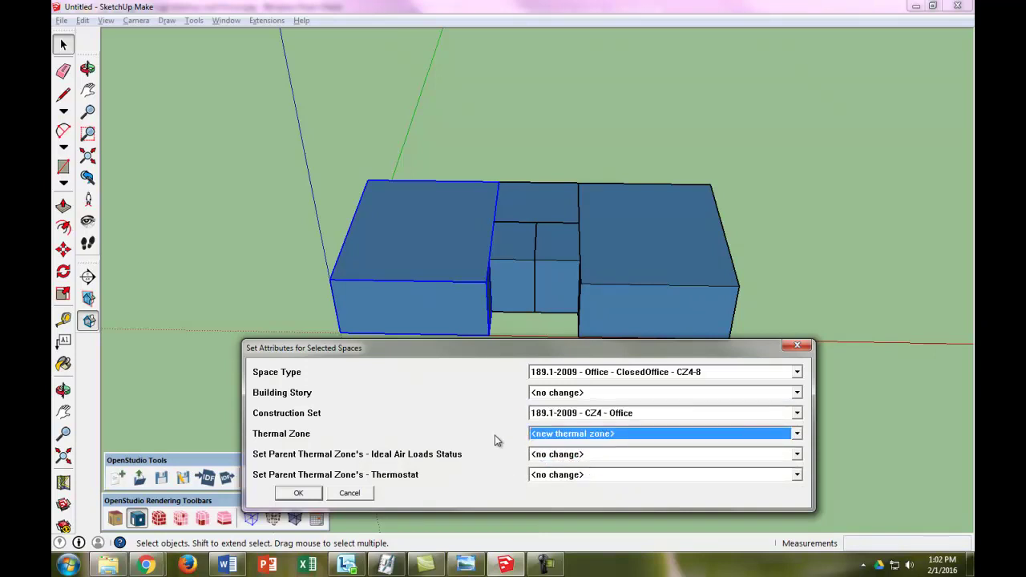
left_click(573, 455)
left_click(538, 474)
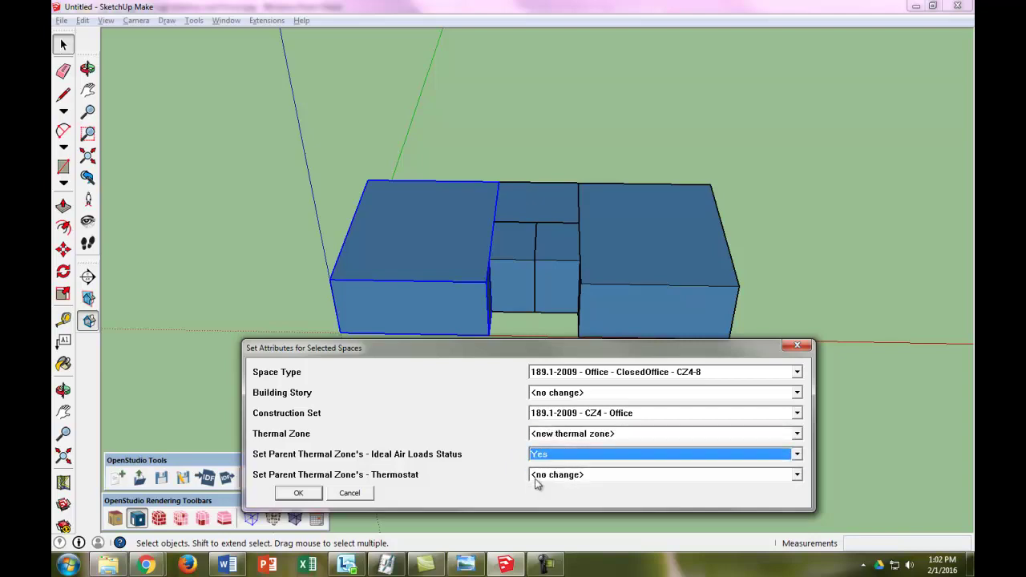
left_click(585, 476)
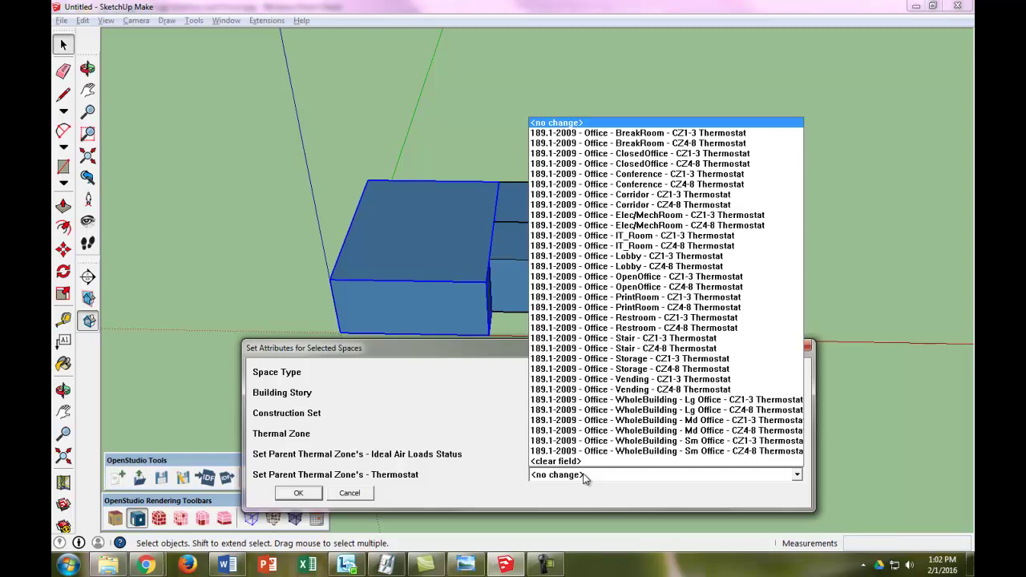
left_click(665, 163)
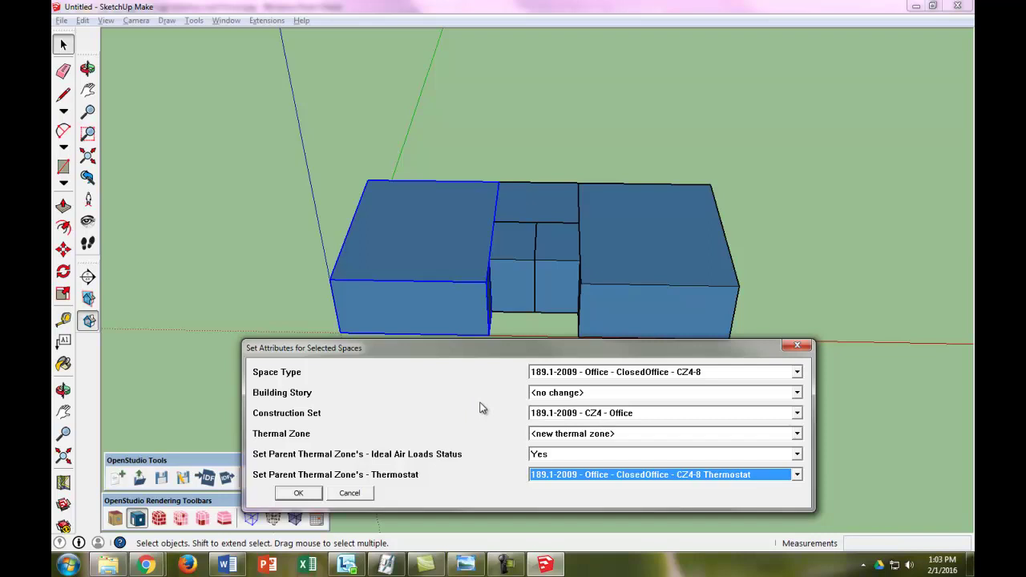
left_click(299, 493)
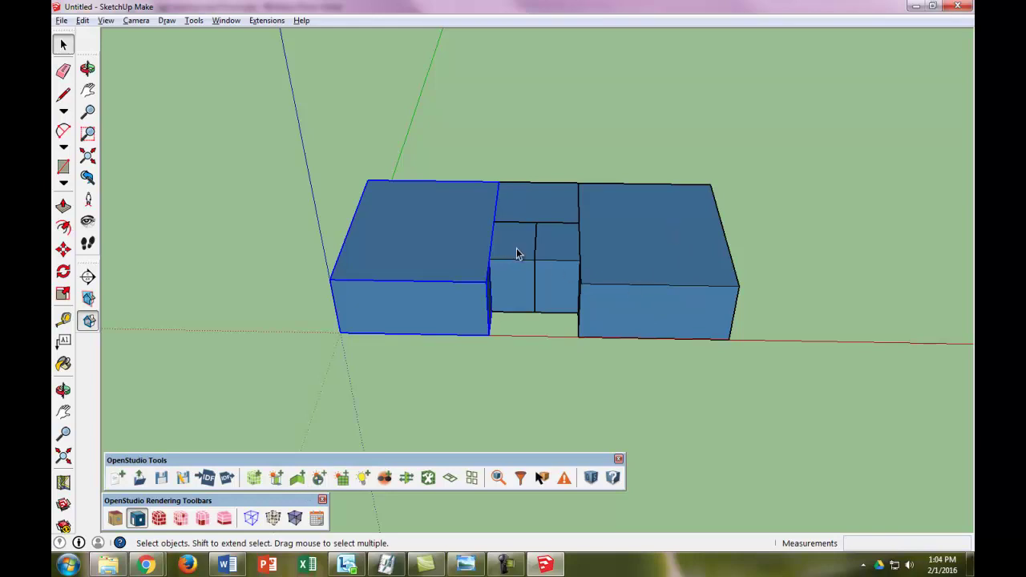
Step: For the two small front middle spaces, choose space type 189.1-2009 - Office - Restroom - CZ4-8 and construction set 189.1-2009 - CZ4 - Office
left_click(535, 267)
left_click(552, 256, "shift")
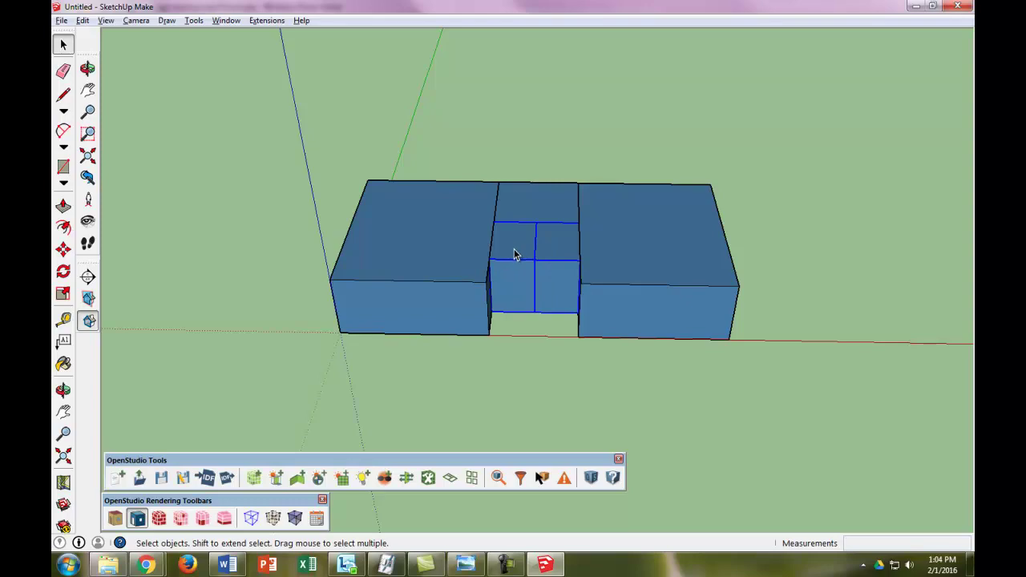
left_click(429, 478)
left_click(613, 223)
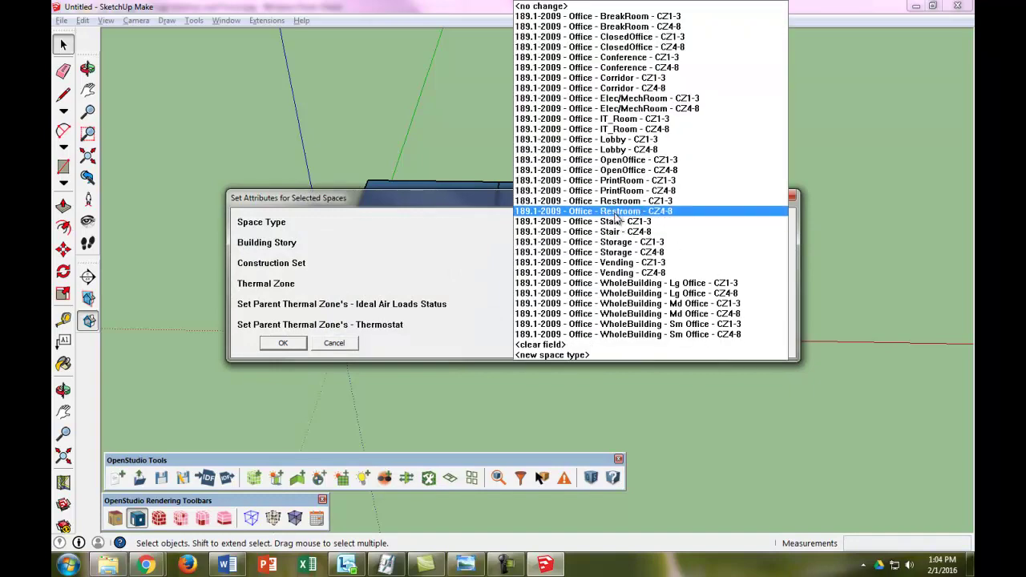
left_click(617, 212)
left_click(561, 265)
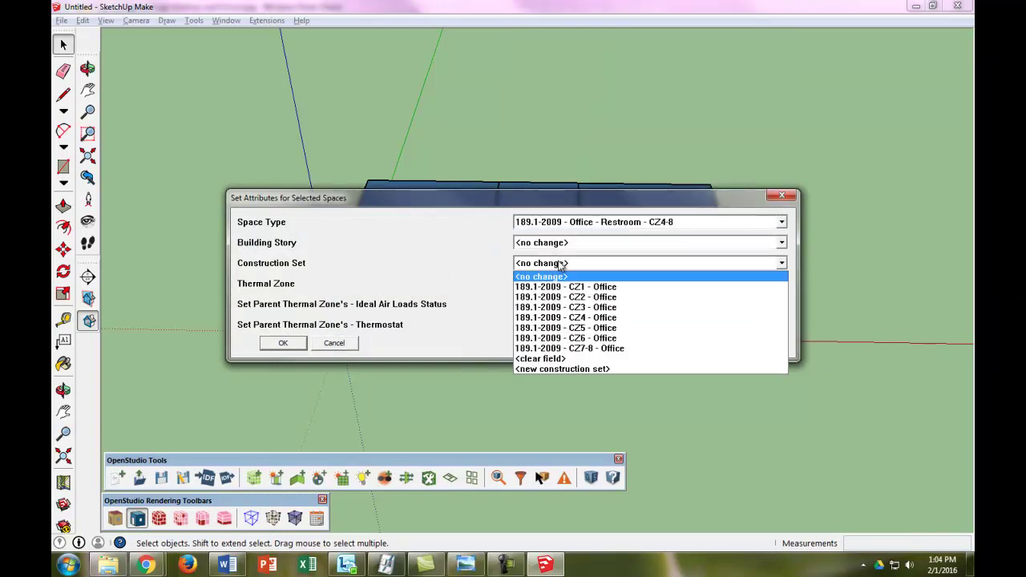
left_click(580, 320)
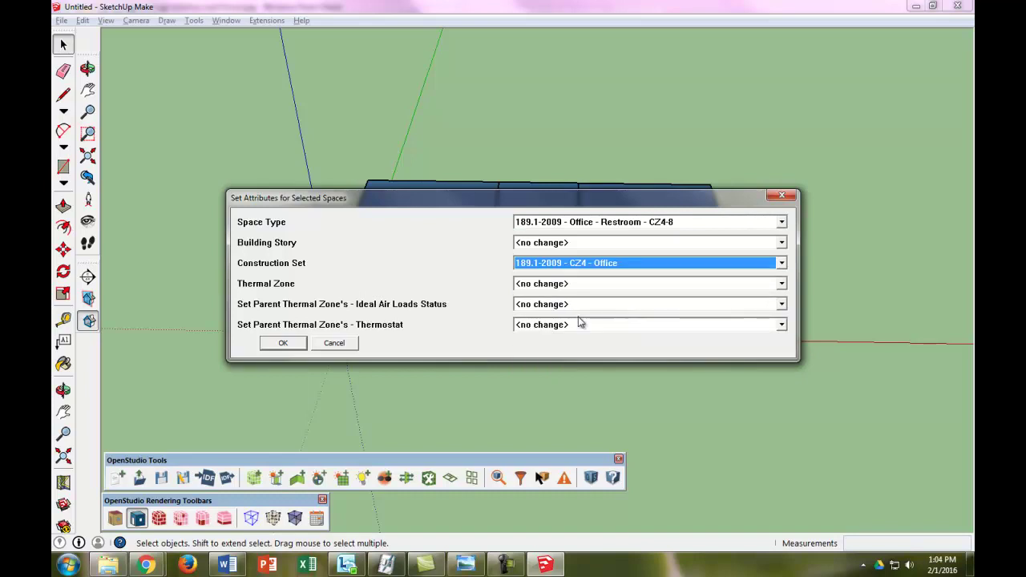
Step: Assign the two restroom spaces a new thermal zone with ideal air loads set to Yes and the 189.1-2009 - Office - Restroom - CZ4-8 Thermostat
left_click(534, 284)
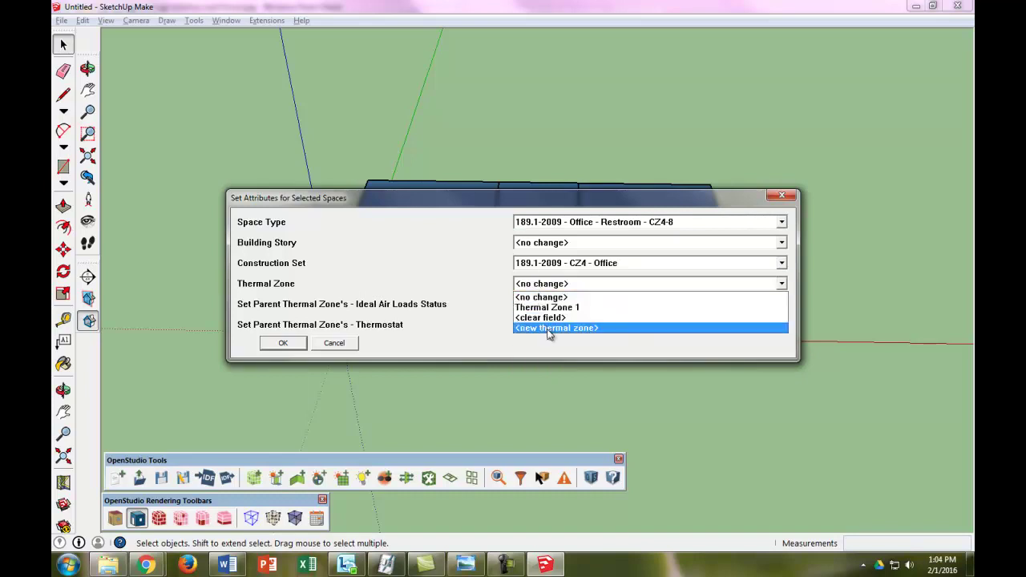
left_click(551, 328)
left_click(559, 308)
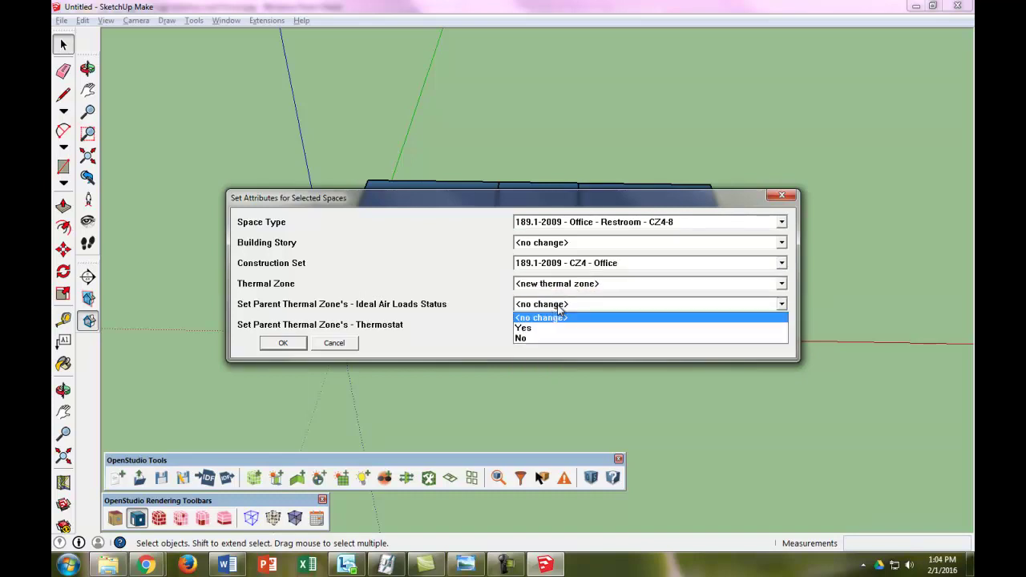
left_click(533, 330)
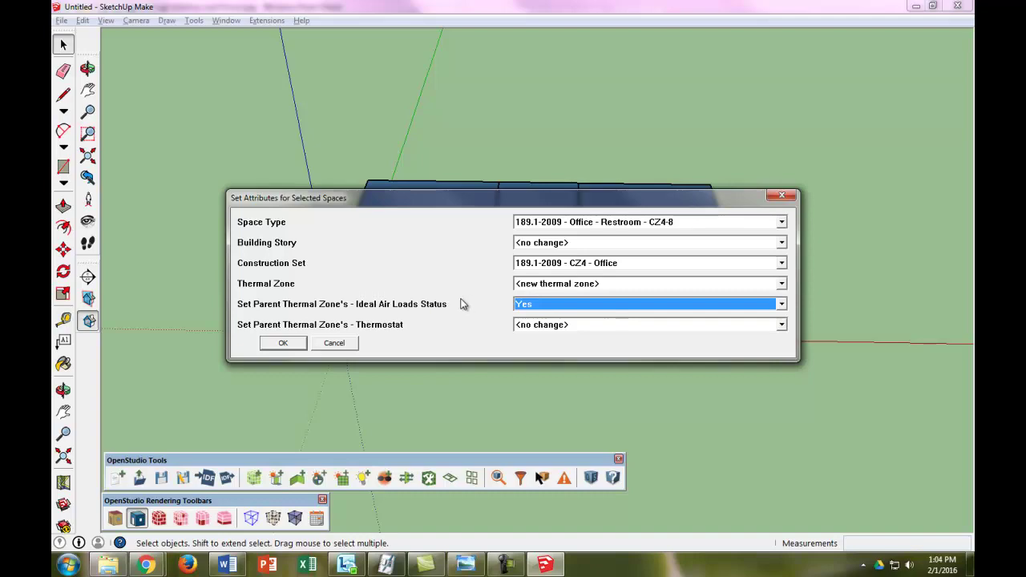
left_click(558, 329)
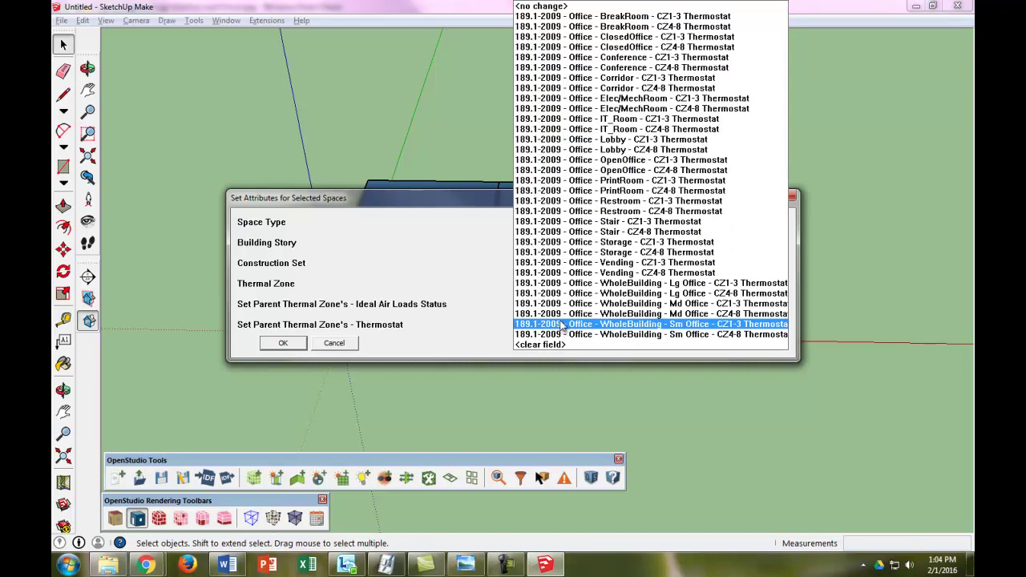
left_click(598, 211)
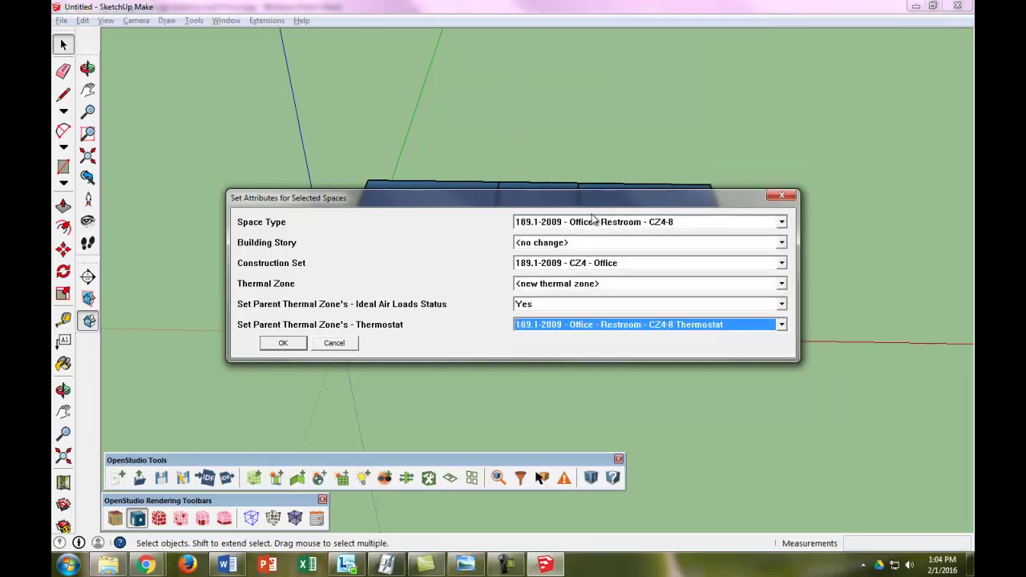
left_click(295, 345)
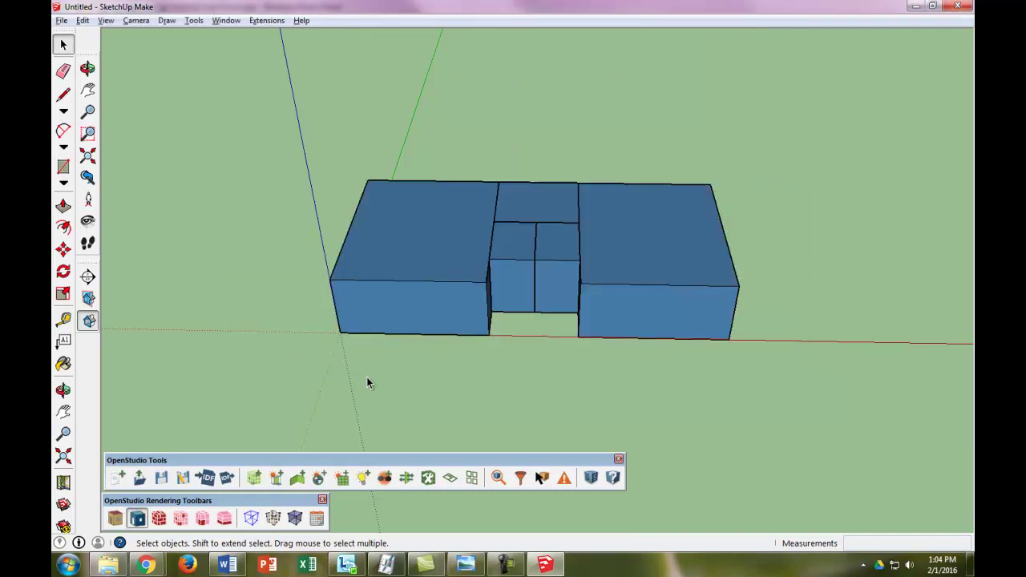
Step: For the large right-wing space, choose space type 189.1-2009 - Office - ClosedOffice - CZ4-8 and construction set 189.1-2009 - CZ4 - Office
left_click(643, 255)
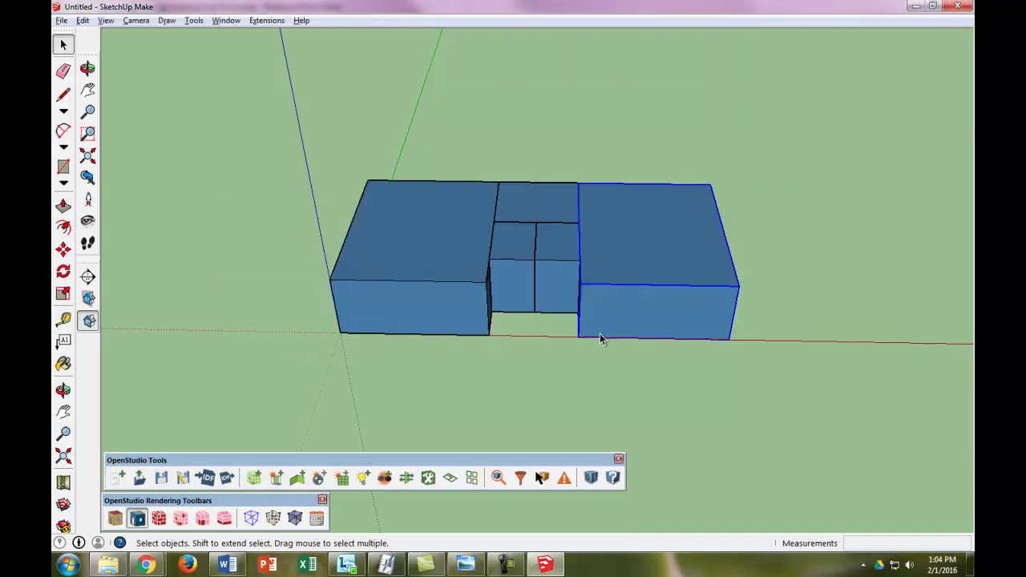
left_click(428, 478)
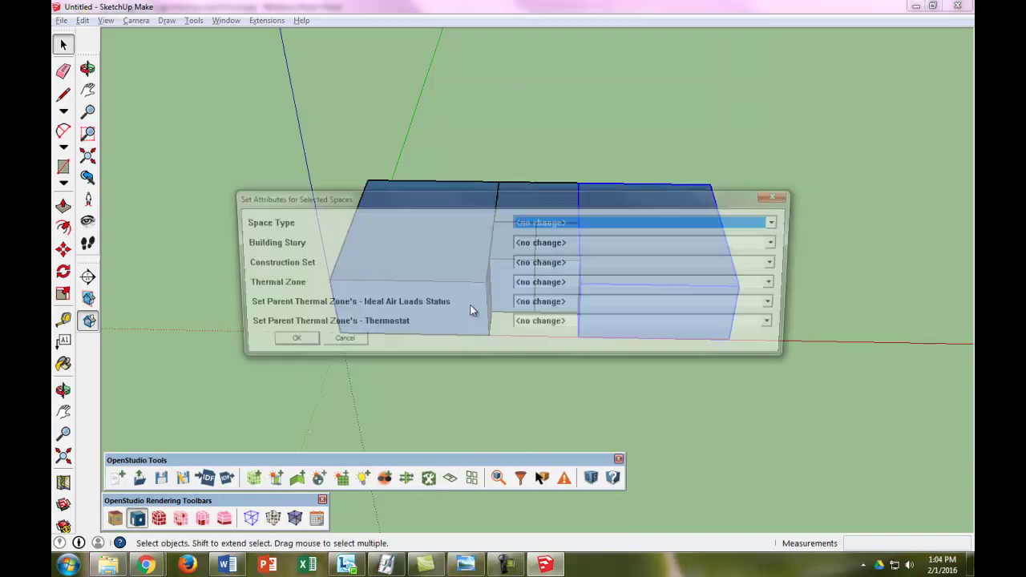
scroll(587, 224, "down", 1)
left_click(588, 226)
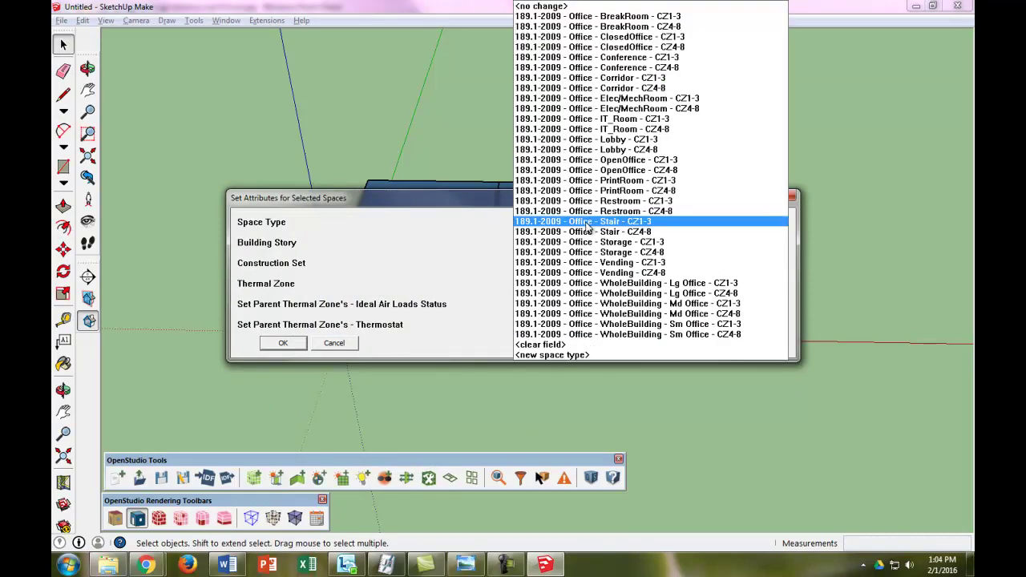
left_click(607, 47)
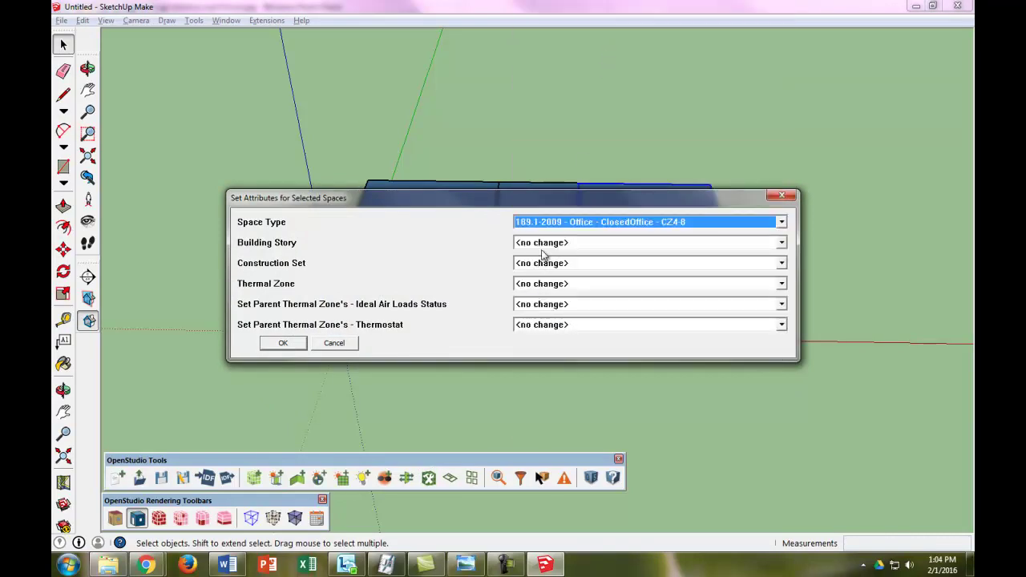
left_click(550, 263)
left_click(565, 318)
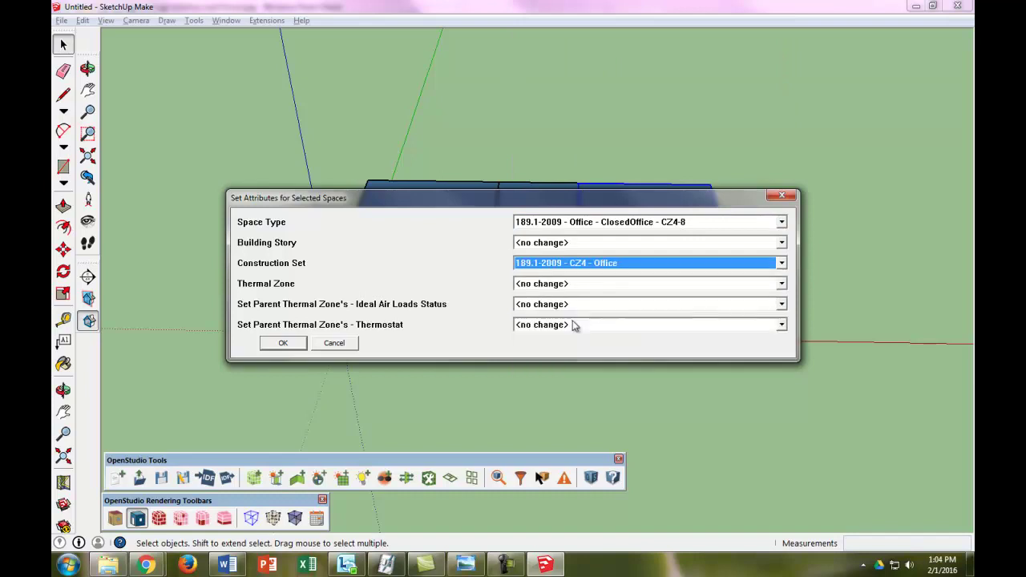
Step: Assign the right-wing space a new thermal zone with ideal air loads set to Yes and the 189.1-2009 - Office - ClosedOffice - CZ4-8 Thermostat
left_click(534, 286)
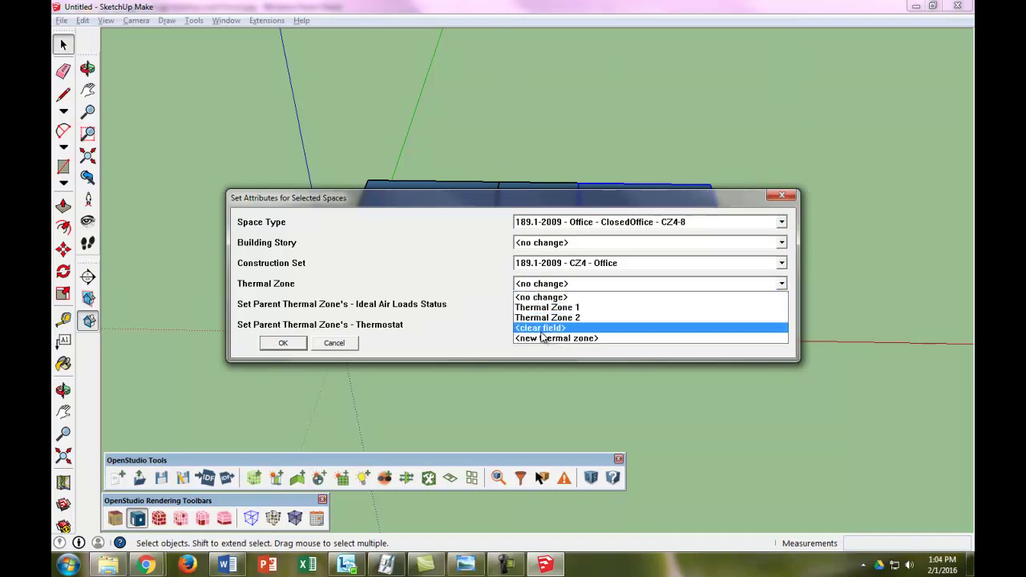
left_click(542, 338)
left_click(550, 305)
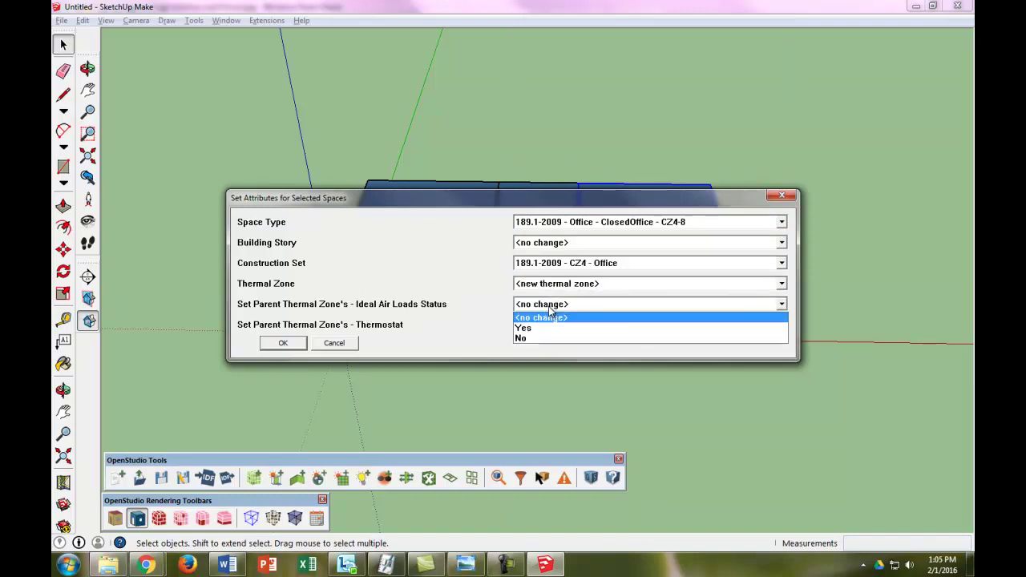
left_click(542, 316)
left_click(542, 327)
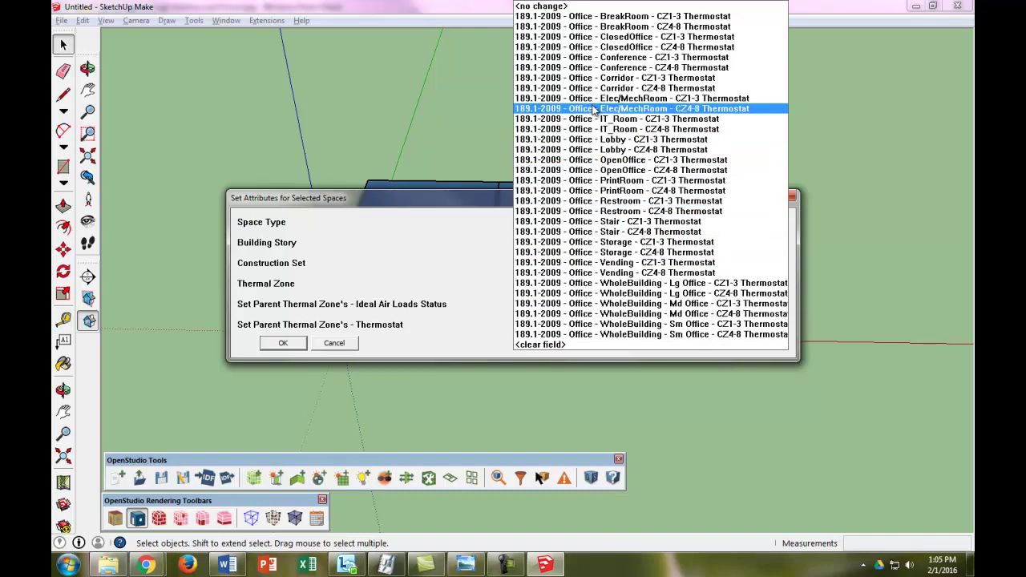
left_click(611, 47)
left_click(287, 343)
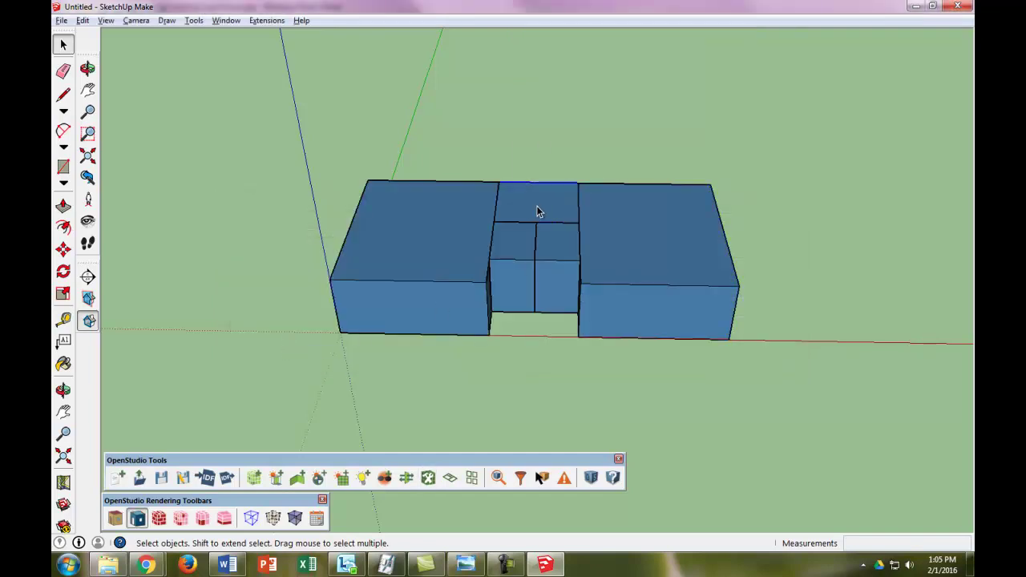
Step: For the rear middle space, choose space type 189.1-2009 - Office - Elec/MechRoom - CZ4-8 and construction set 189.1-2009 - CZ4 - Office
left_click(428, 478)
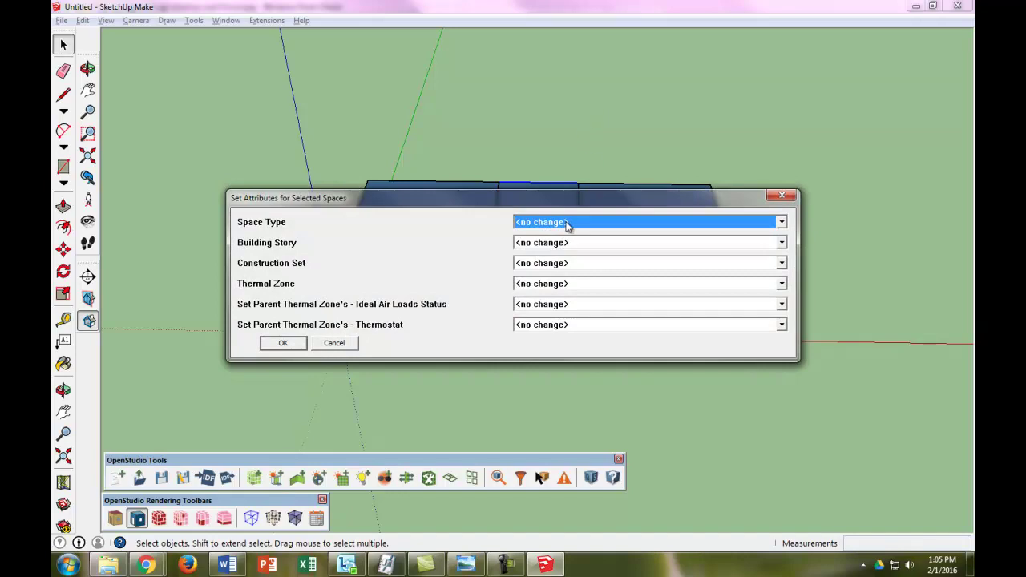
left_click(567, 223)
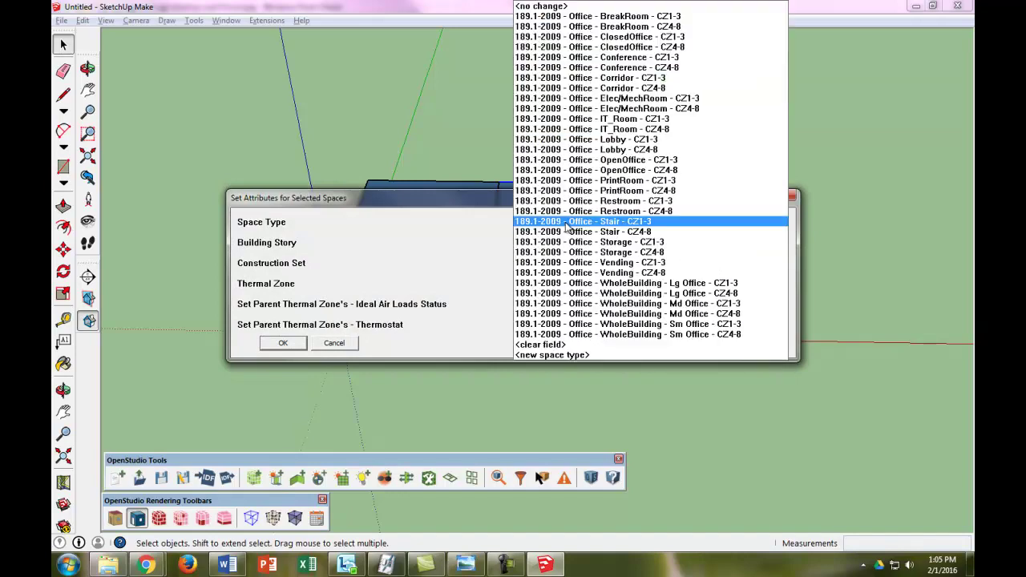
left_click(596, 108)
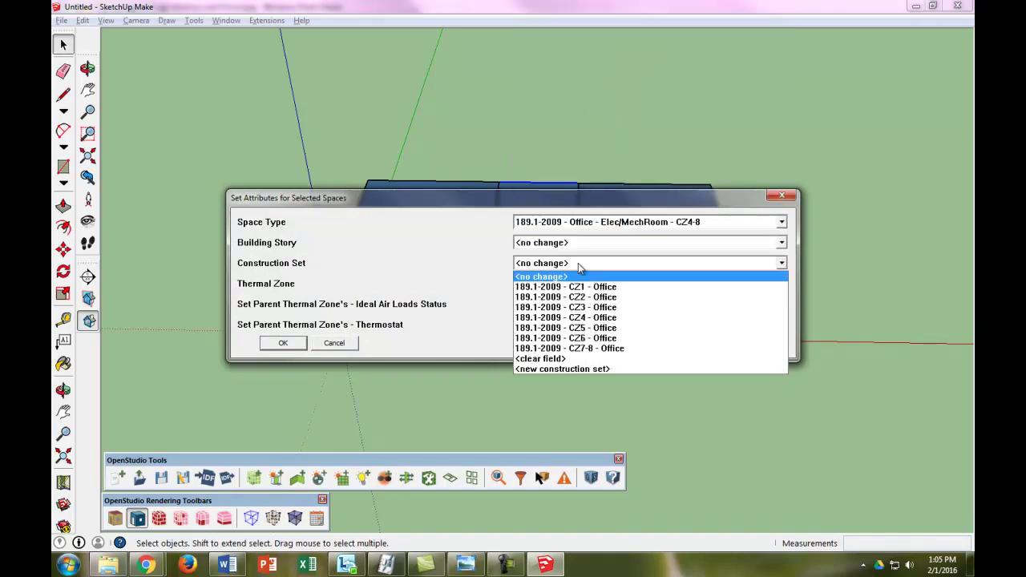
left_click(580, 264)
left_click(590, 319)
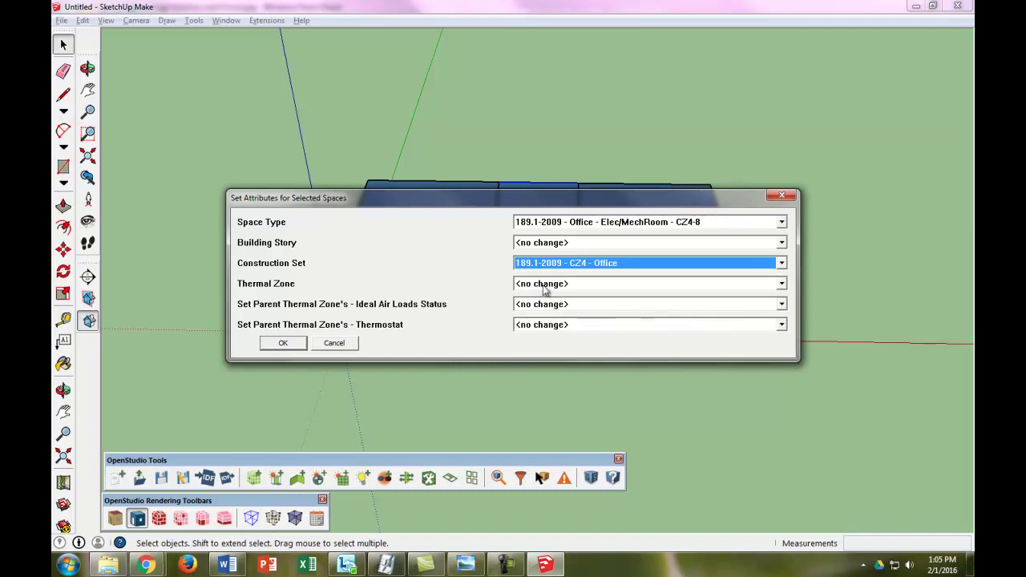
Step: Assign the rear middle space a new thermal zone with ideal air loads set to Yes and the 189.1-2009 - Office - Elec/MechRoom - CZ4-8 Thermostat
left_click(553, 284)
left_click(557, 349)
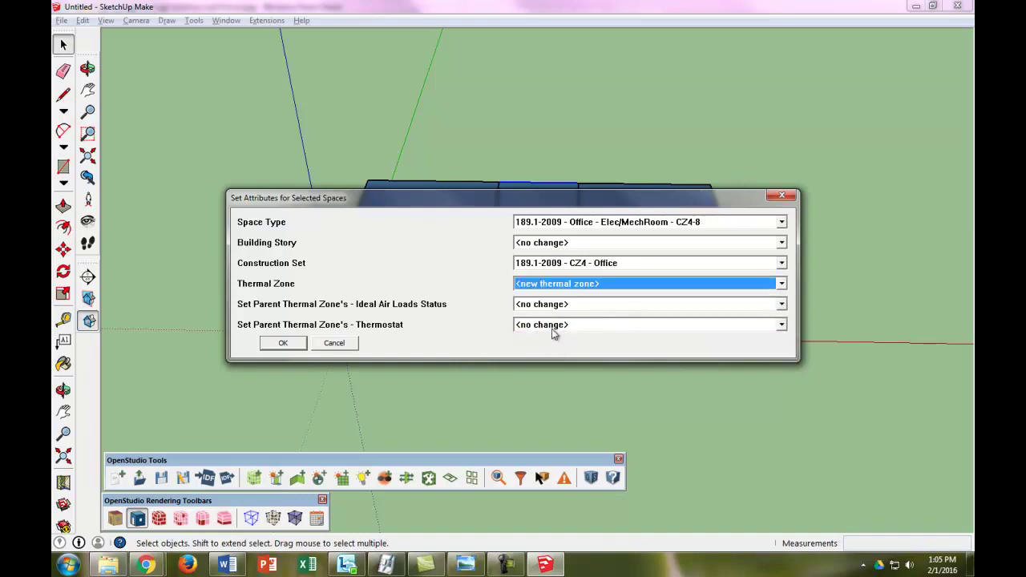
left_click(548, 305)
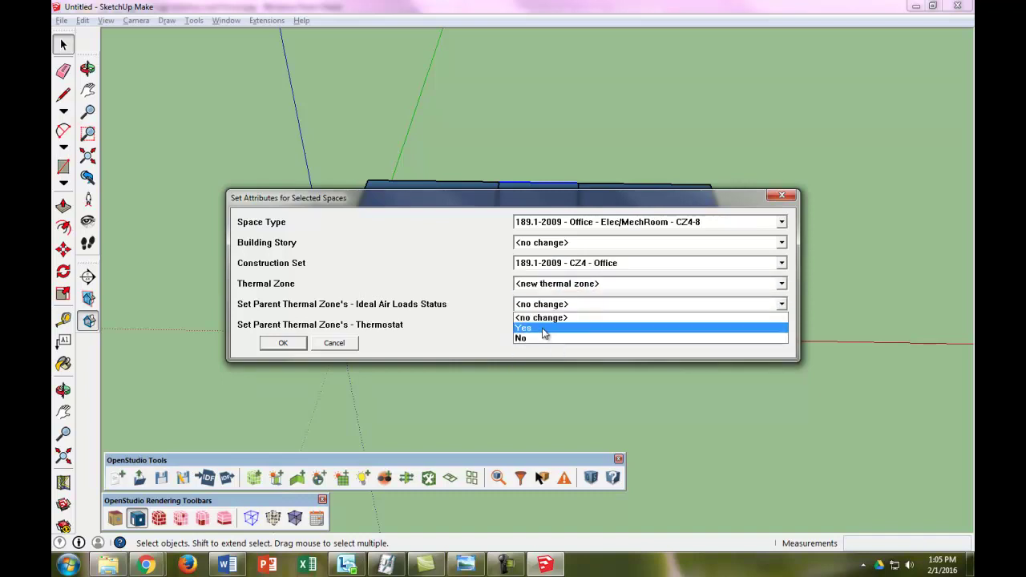
left_click(551, 328)
left_click(558, 325)
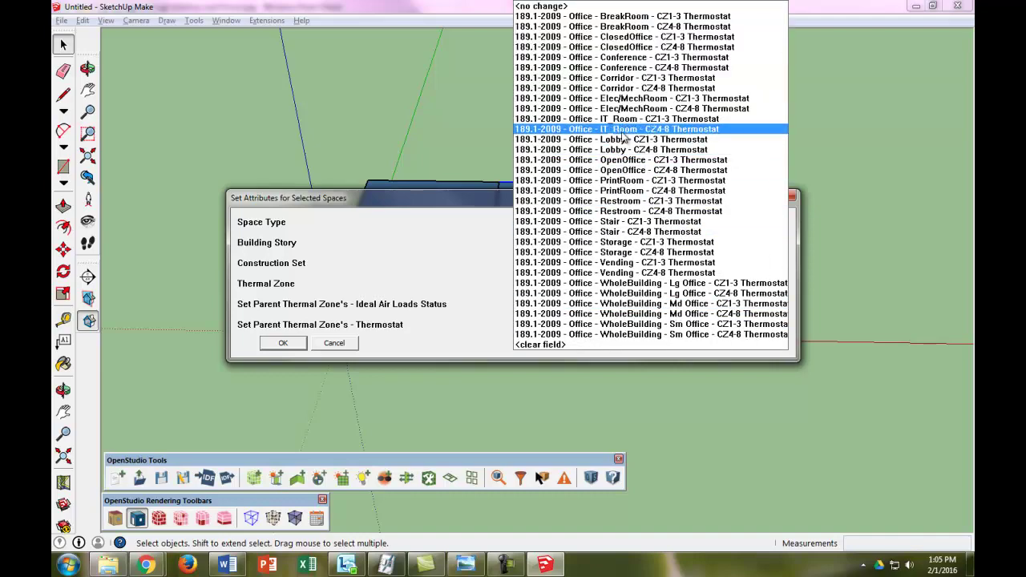
left_click(562, 109)
left_click(283, 344)
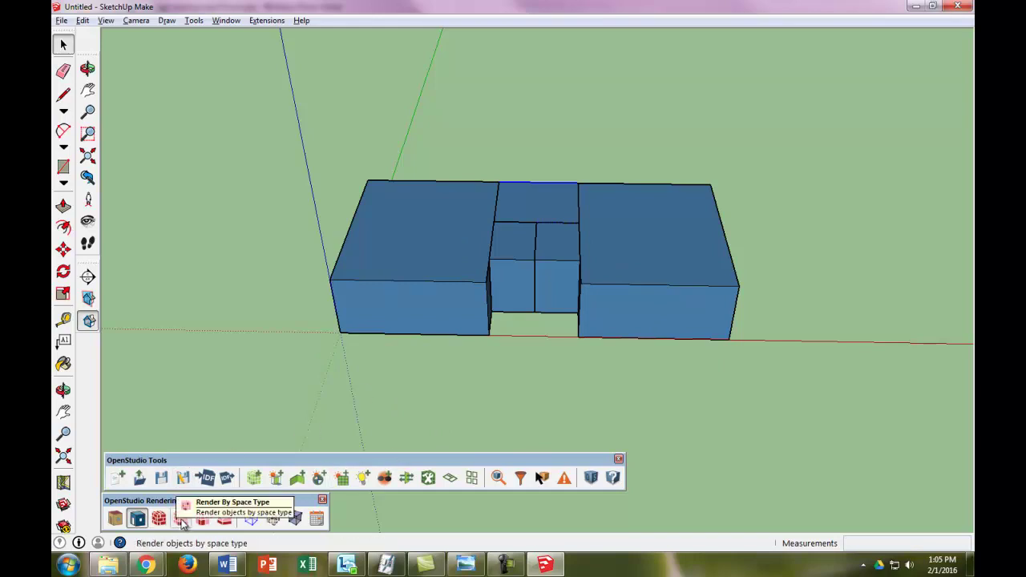
Step: Check the assignments by rendering the model by space type and by thermal zone, and return to boundary condition rendering
left_click(180, 520)
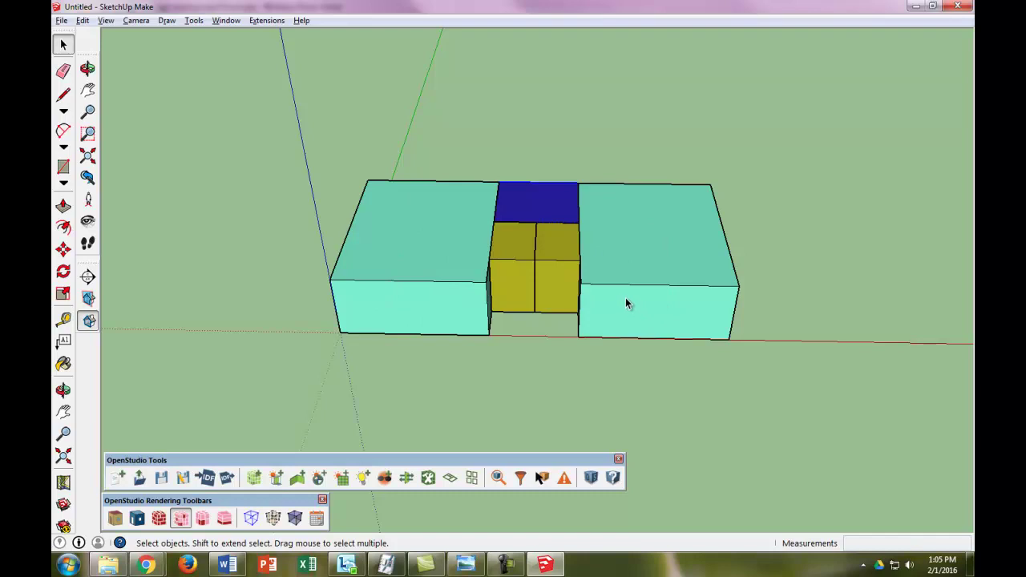
left_click(204, 520)
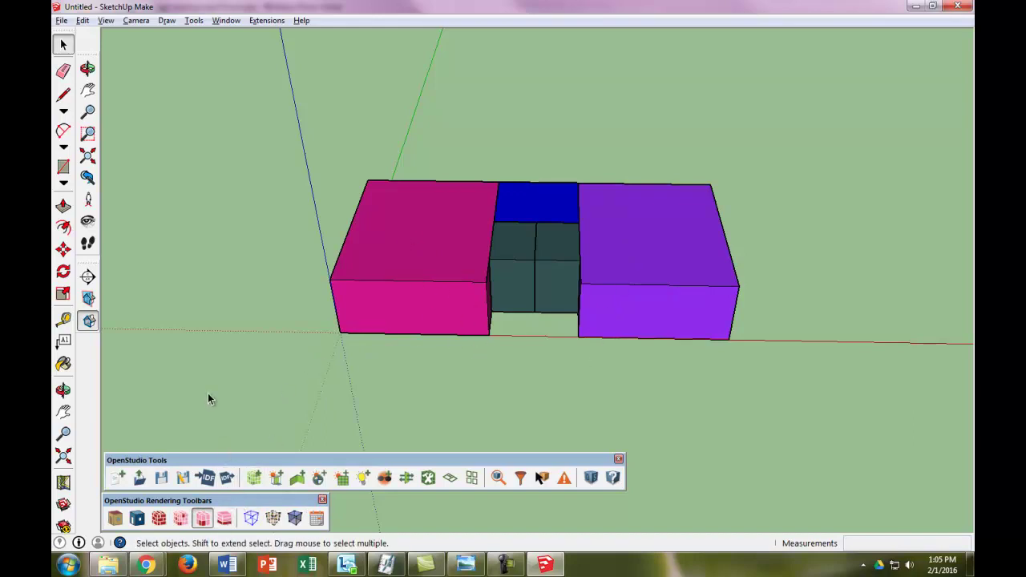
left_click(138, 519)
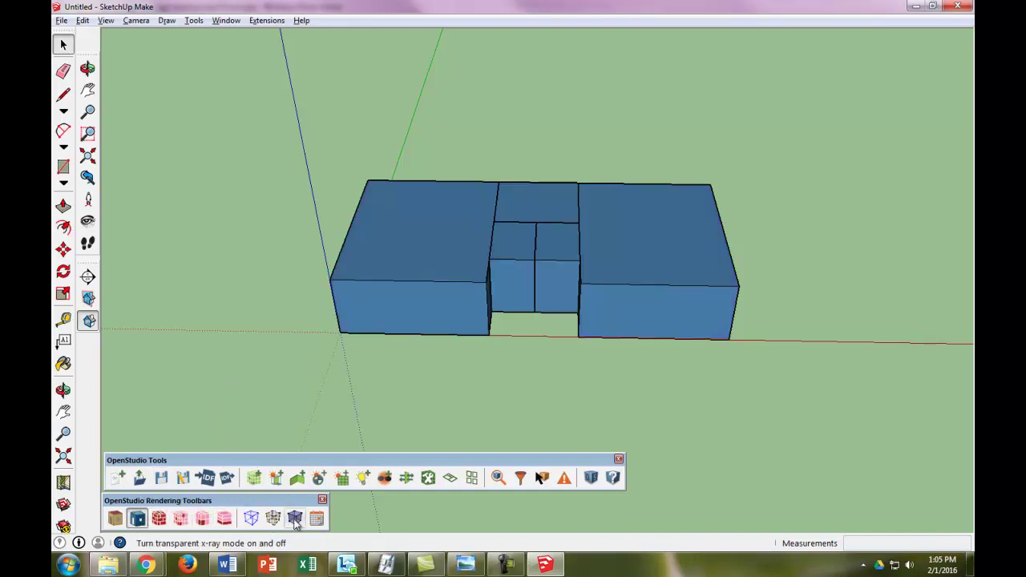
Step: Inspect the interior walls between the spaces in transparent x-ray mode and restore the opaque display
left_click(295, 520)
middle_click_drag(508, 241, 504, 478)
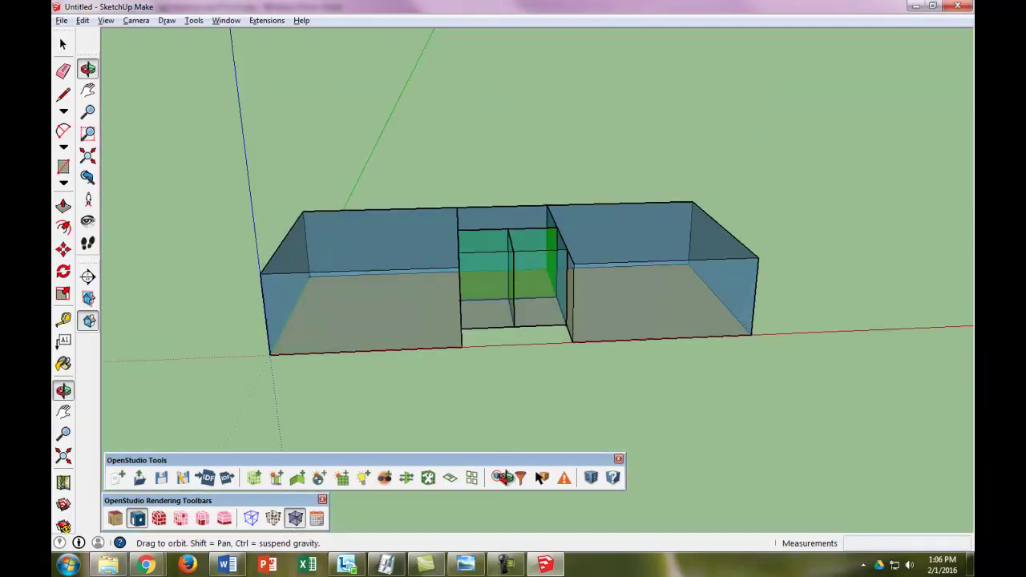
middle_click_drag(653, 277, 671, 337)
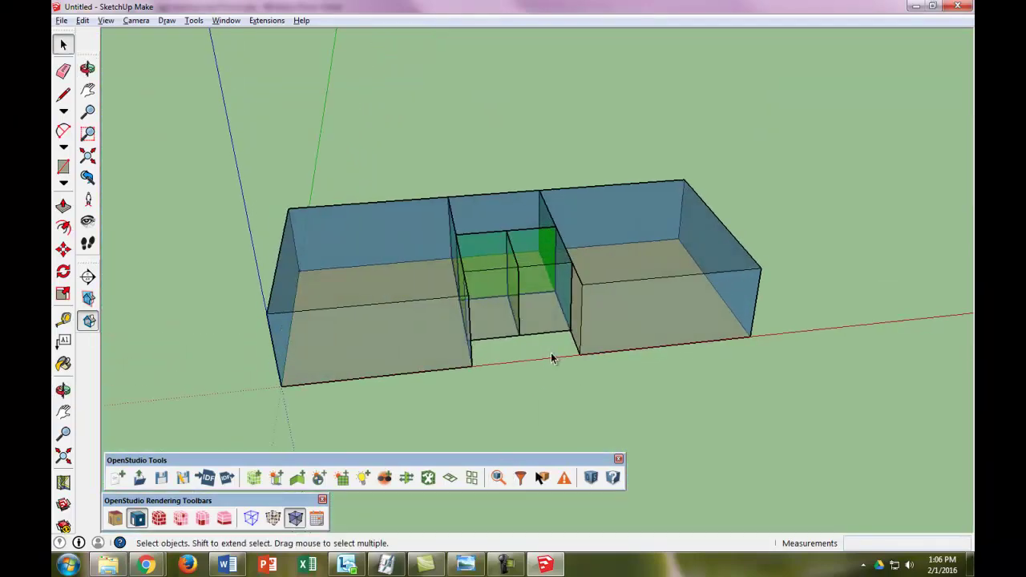
left_click(295, 519)
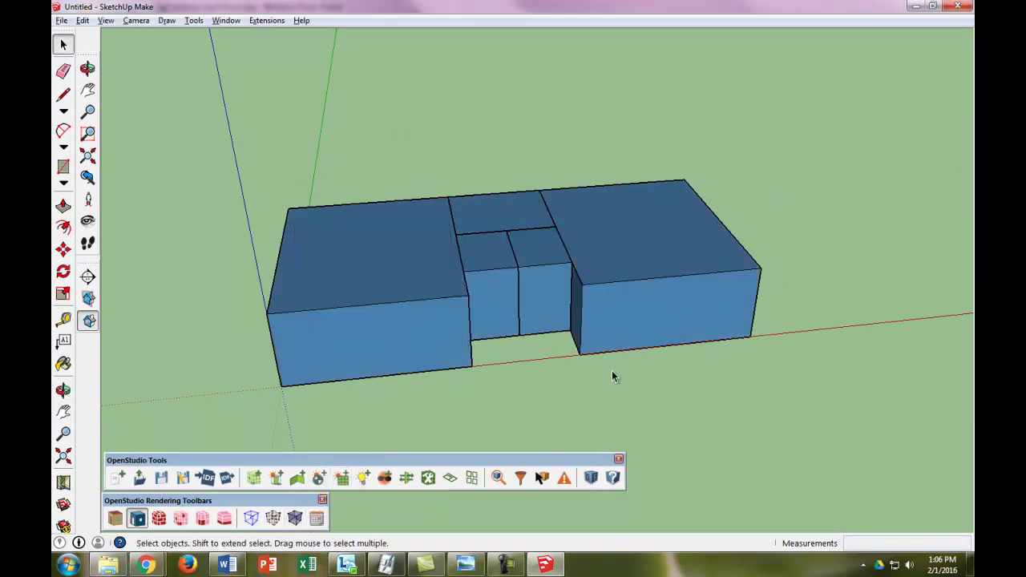
middle_click_drag(672, 365, 646, 371)
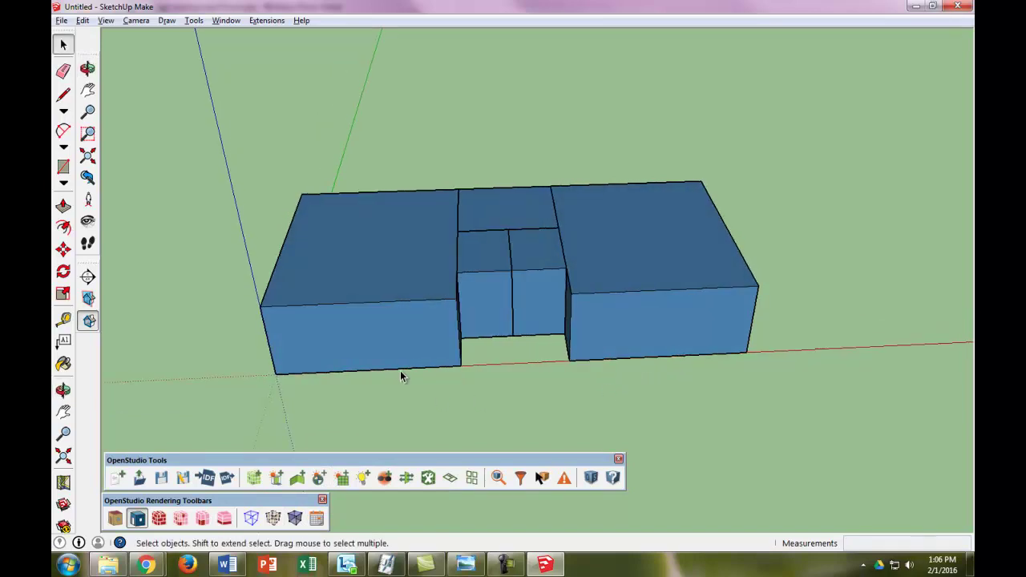
Step: Open the OpenStudio Inspector for the large left-wing space and rename it West Office
left_click(371, 281)
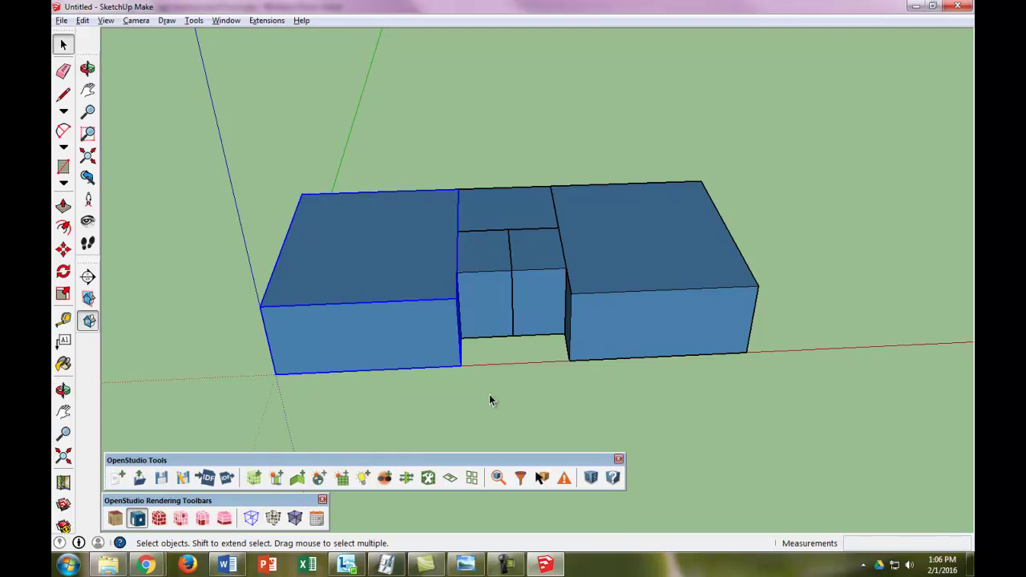
left_click(498, 478)
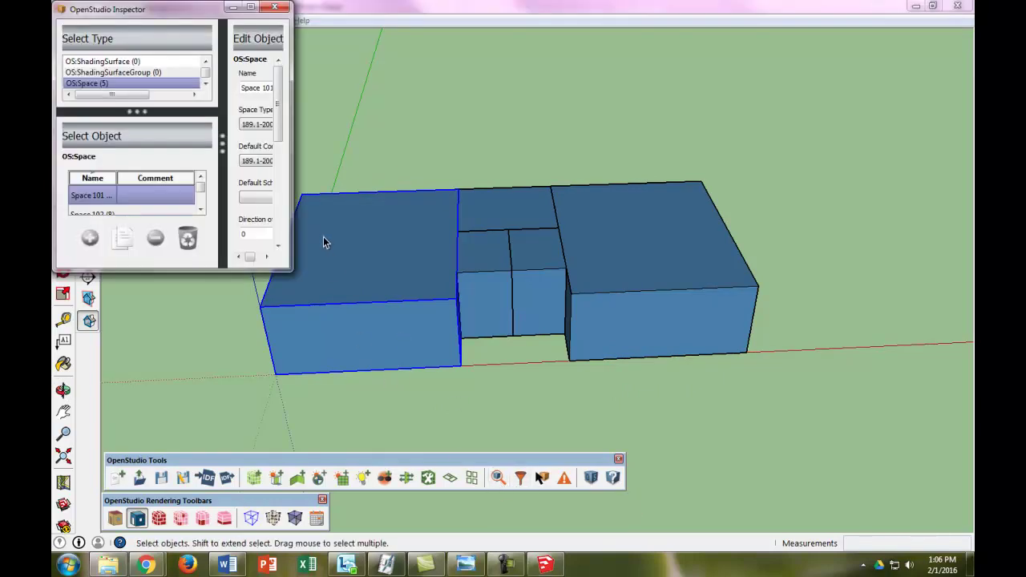
left_click_drag(294, 127, 362, 126)
triple_click(309, 89)
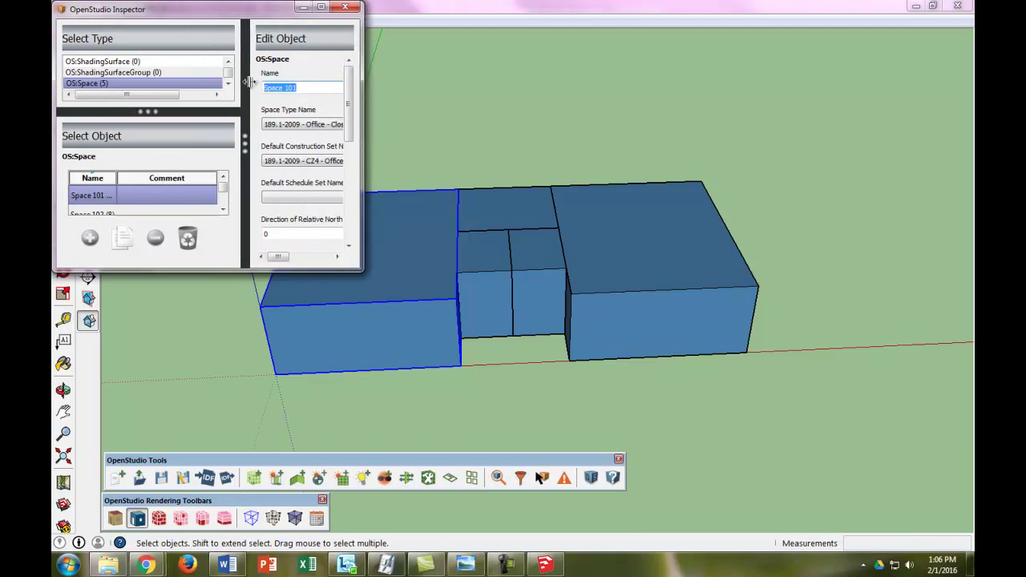
type("West Office")
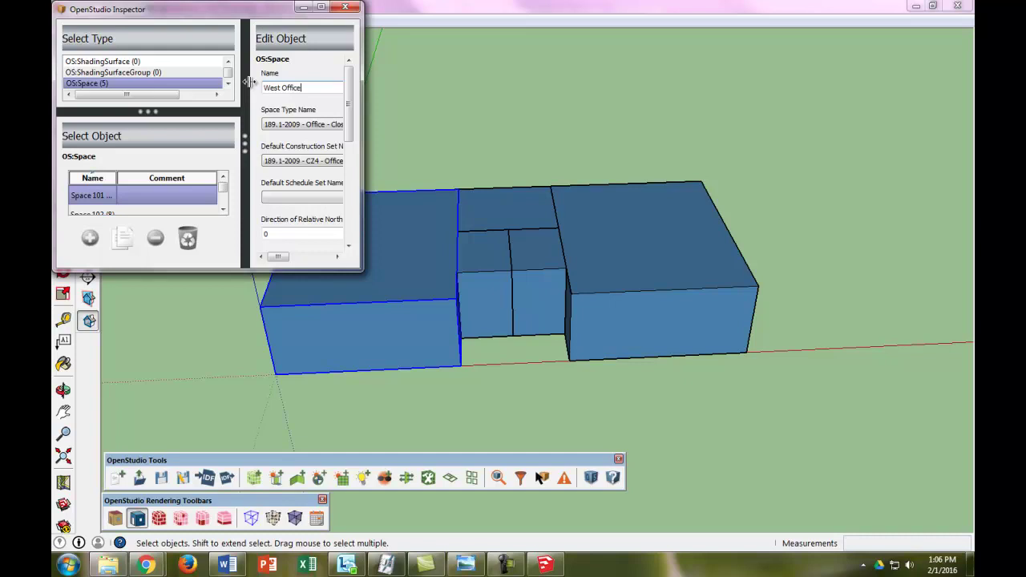
Step: Rename the rear middle space as Mechanical Room in the OpenStudio Inspector
left_click(480, 224)
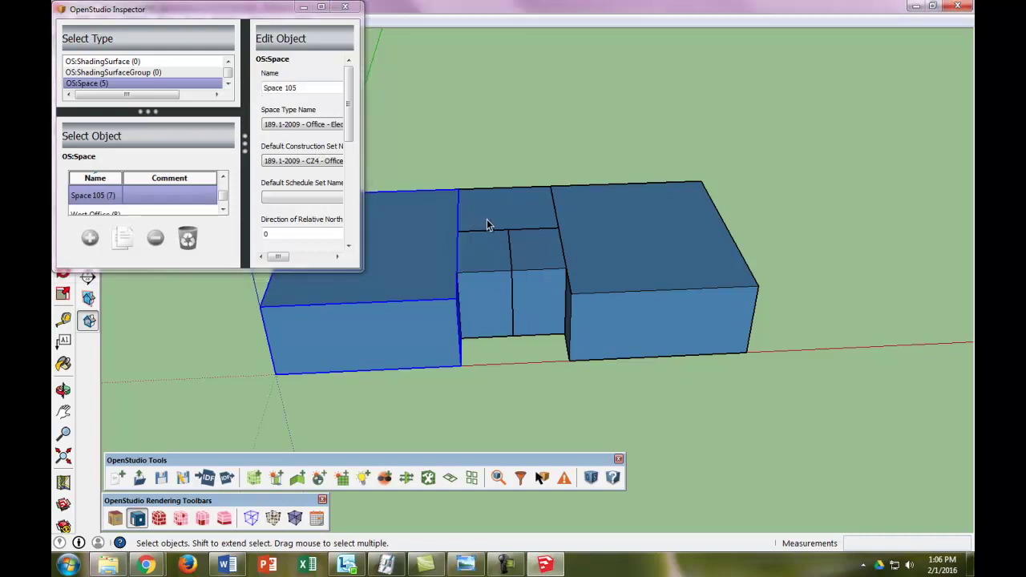
triple_click(321, 87)
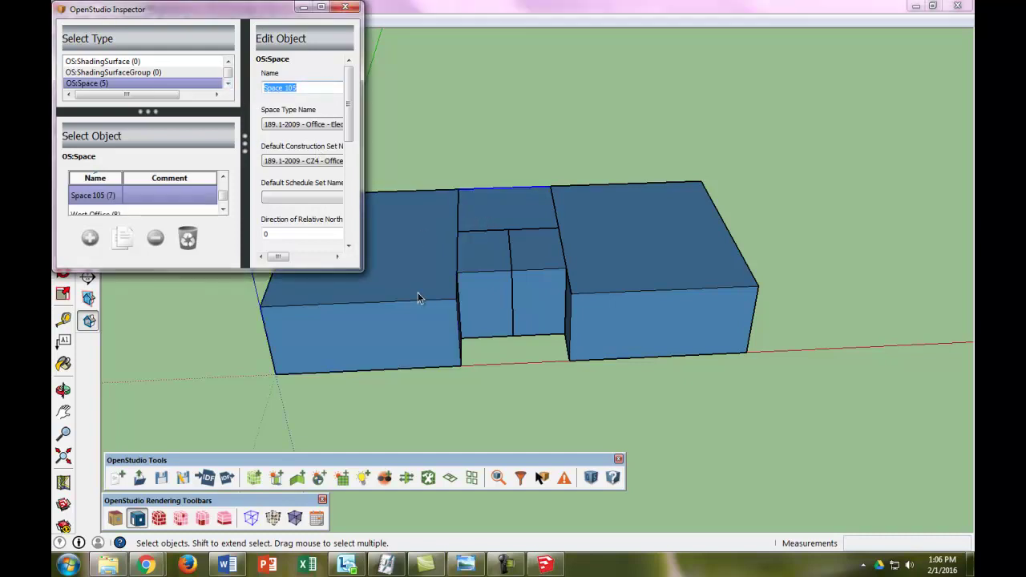
type("Mechanical Room")
Step: Rename the left one of the two small front middle spaces as West Bathroom
left_click(477, 271)
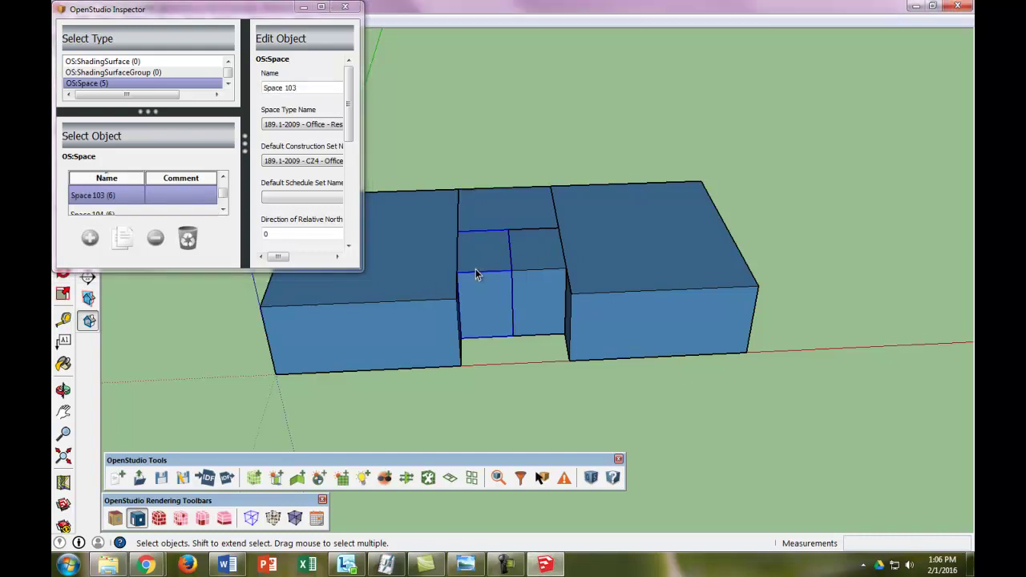
triple_click(315, 88)
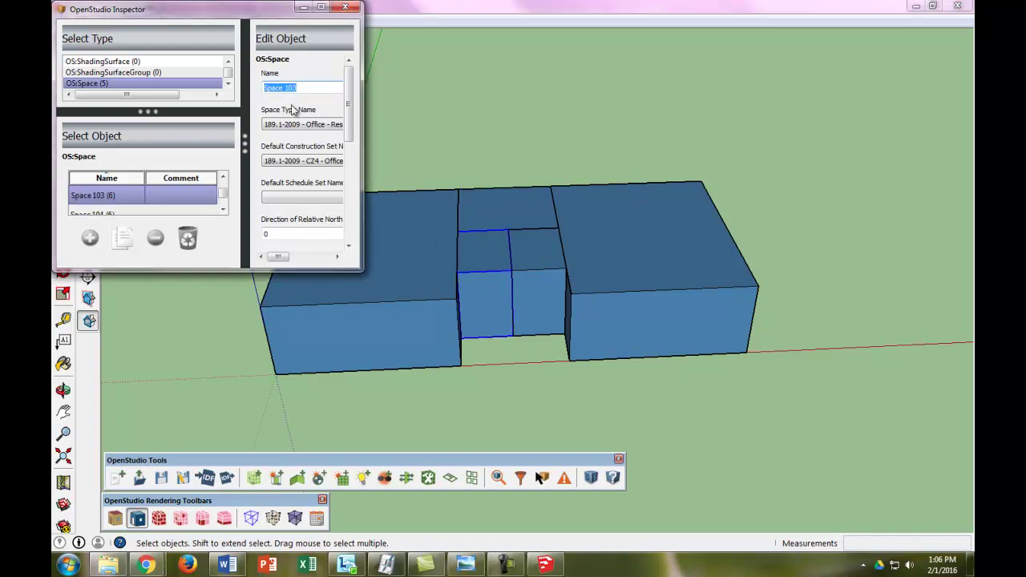
type("West Bathroom")
Step: Rename the right one of the two small front middle spaces as East Bathroom
left_click(529, 271)
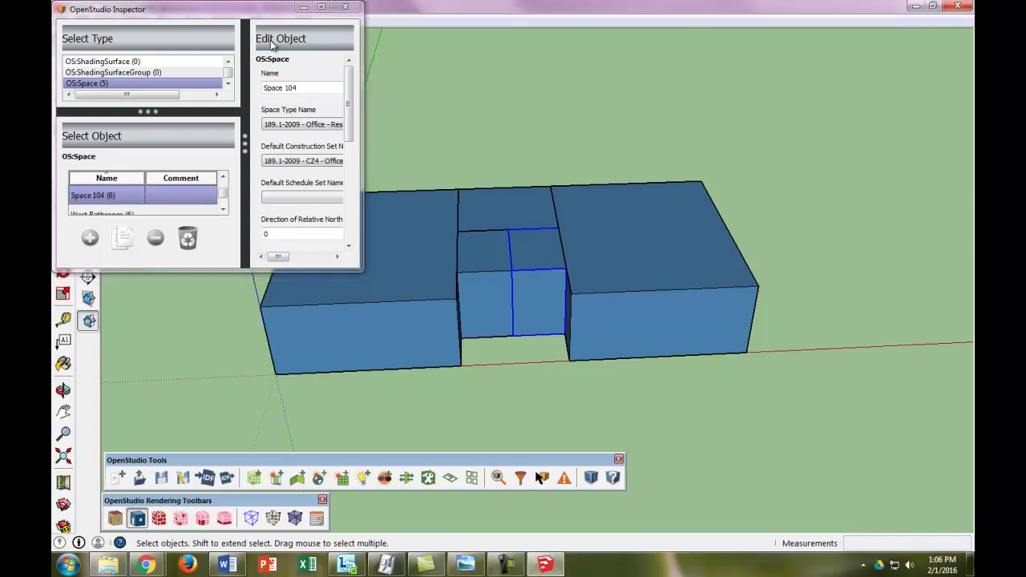
triple_click(315, 88)
type("East Bath")
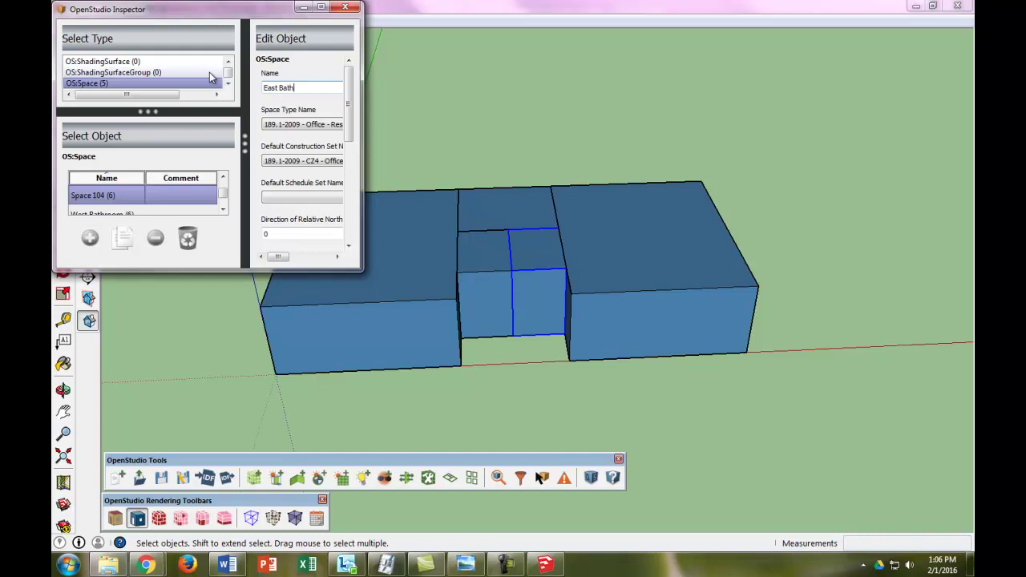
type("room")
Step: Rename the large right-wing space as East Office in the OpenStudio Inspector
left_click(712, 247)
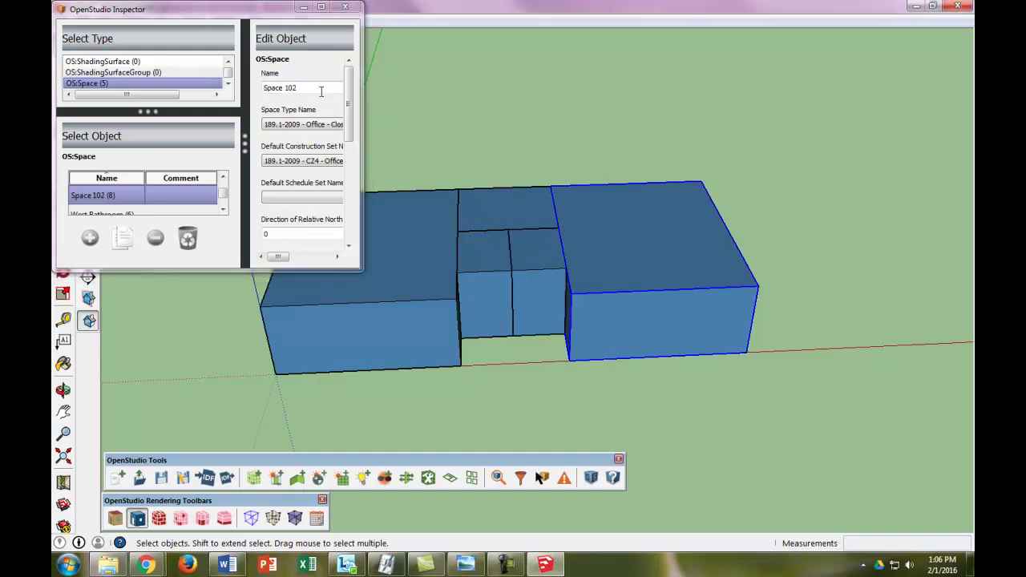
triple_click(264, 87)
type("East Office")
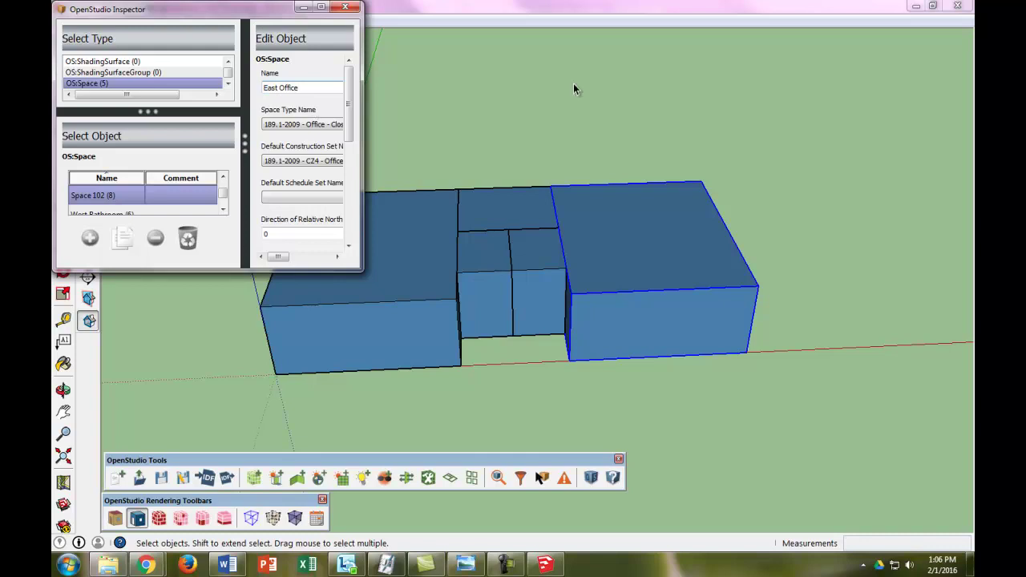
left_click(413, 133)
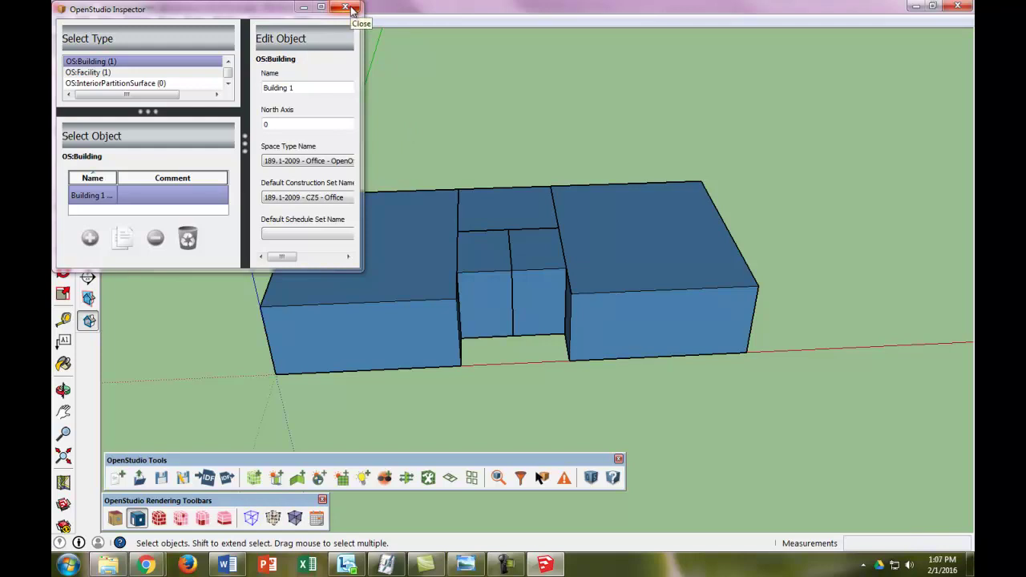
Step: Find the thermal zone objects in the OpenStudio Inspector and view Thermal Zone 1
left_click(228, 84)
left_click(228, 84)
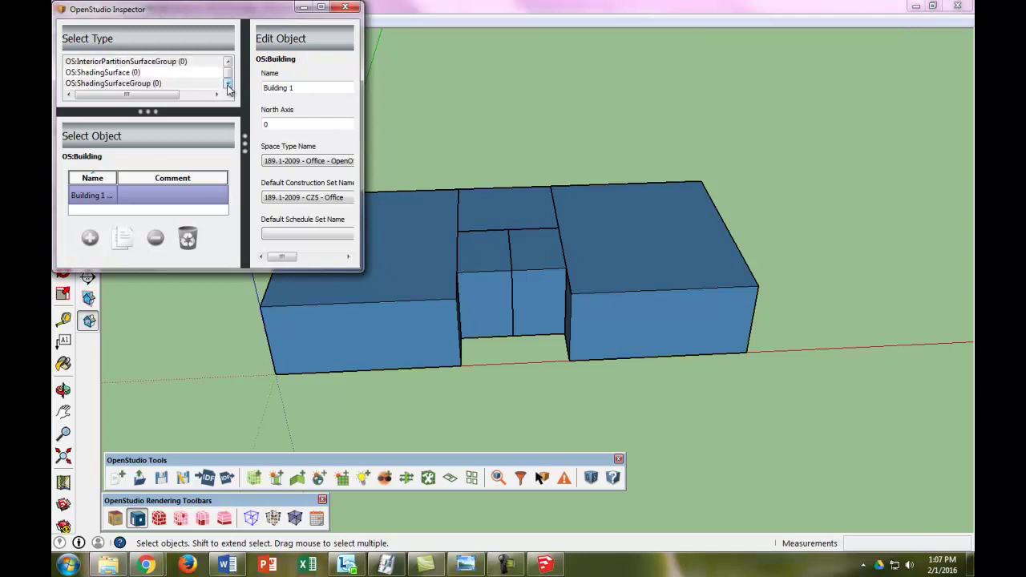
left_click(228, 84)
left_click(228, 84)
left_click(228, 84)
left_click(228, 84)
left_click(228, 84)
left_click(227, 85)
left_click(227, 84)
left_click(228, 84)
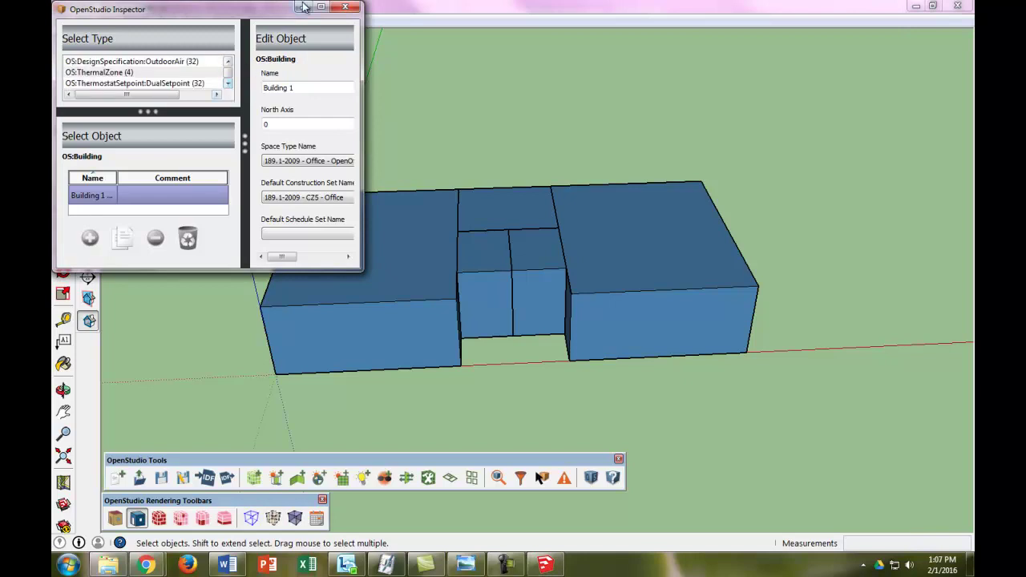
left_click(109, 73)
left_click(108, 197)
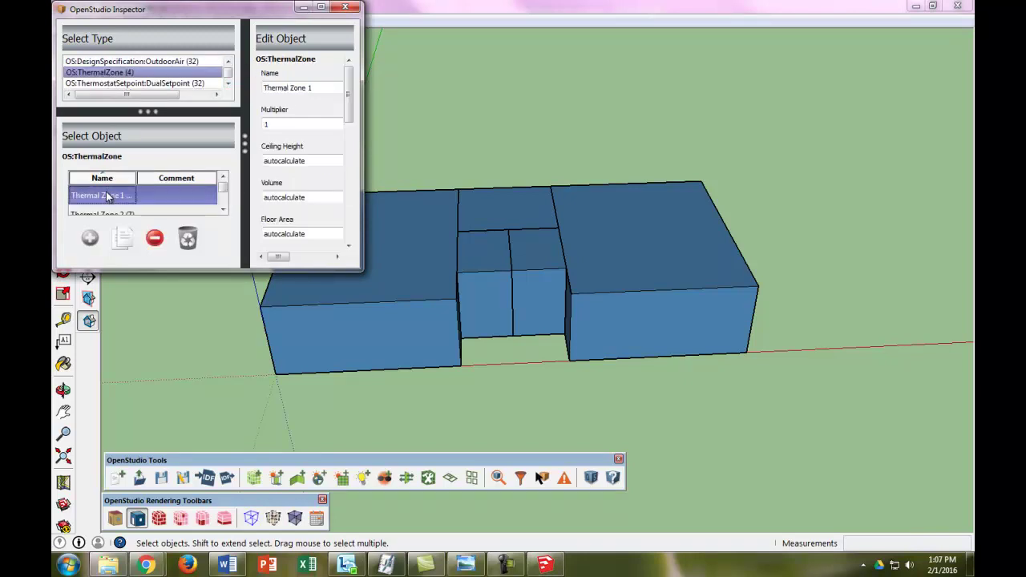
Step: Check which thermal zone is assigned to the West Office space
left_click(390, 298)
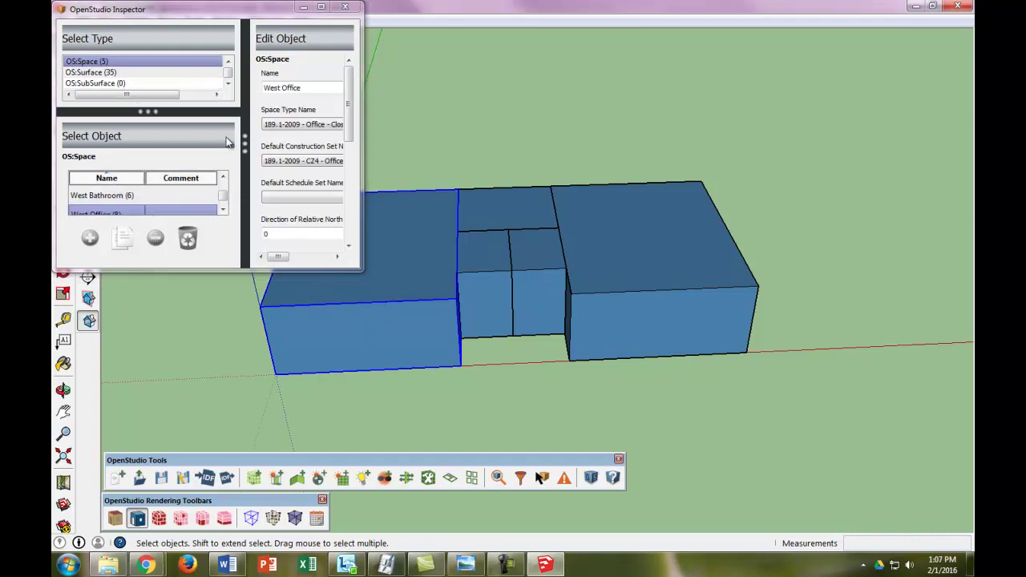
left_click_drag(349, 103, 362, 183)
left_click(302, 188)
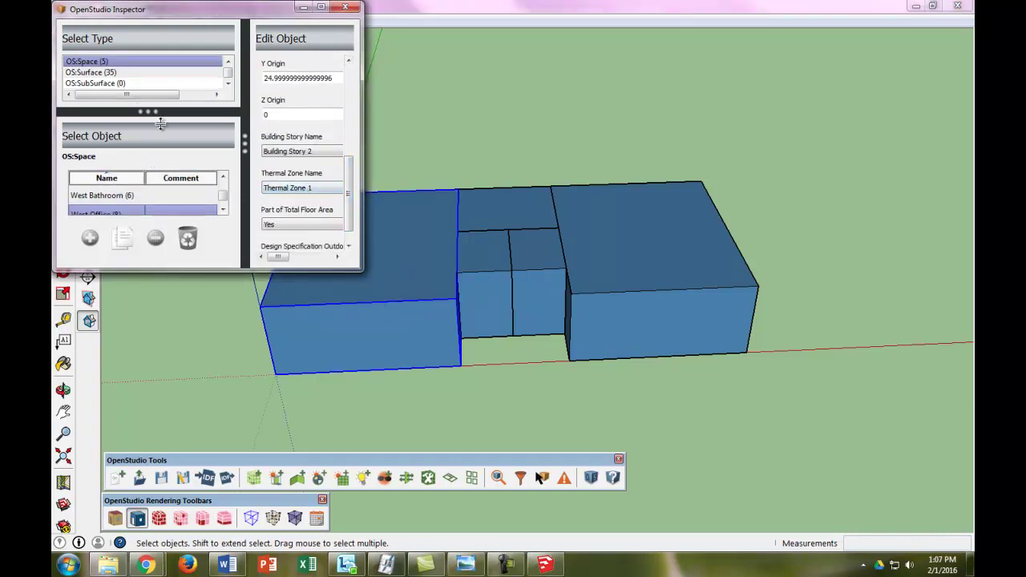
Step: Enlarge the OpenStudio Inspector and rename Thermal Zone 1 as West Office
left_click(228, 85)
double_click(227, 85)
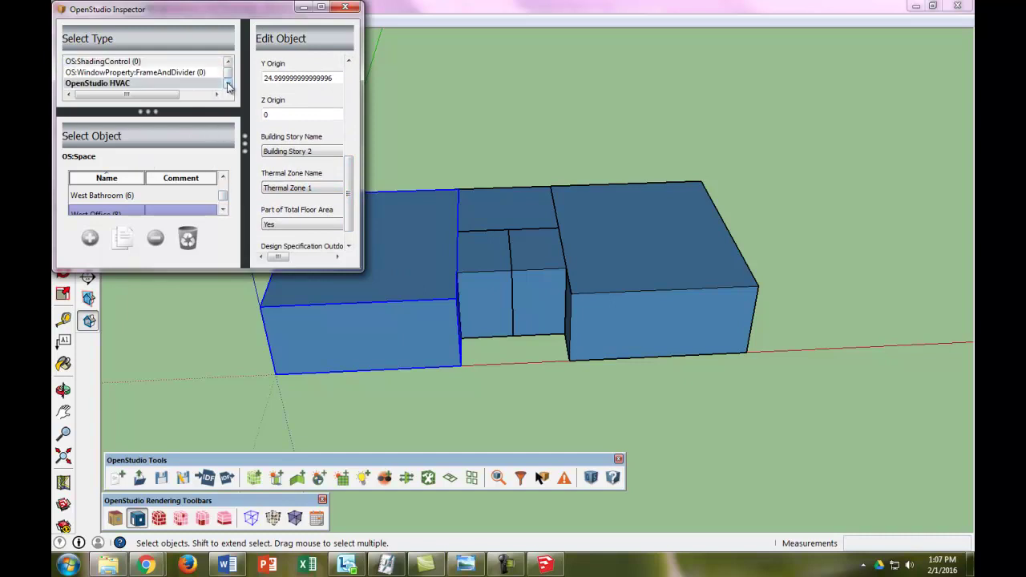
left_click_drag(364, 110, 592, 100)
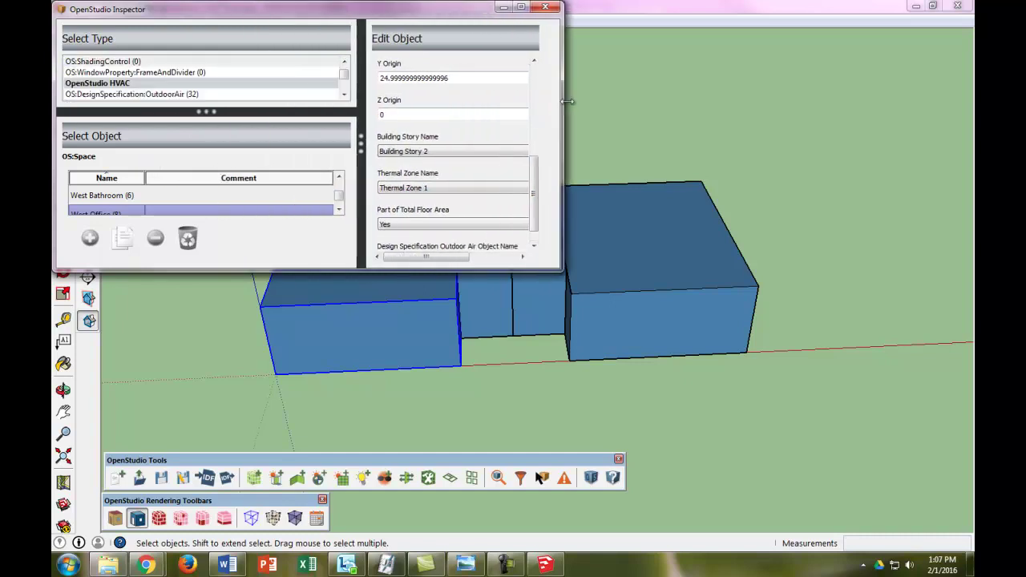
left_click_drag(313, 270, 316, 343)
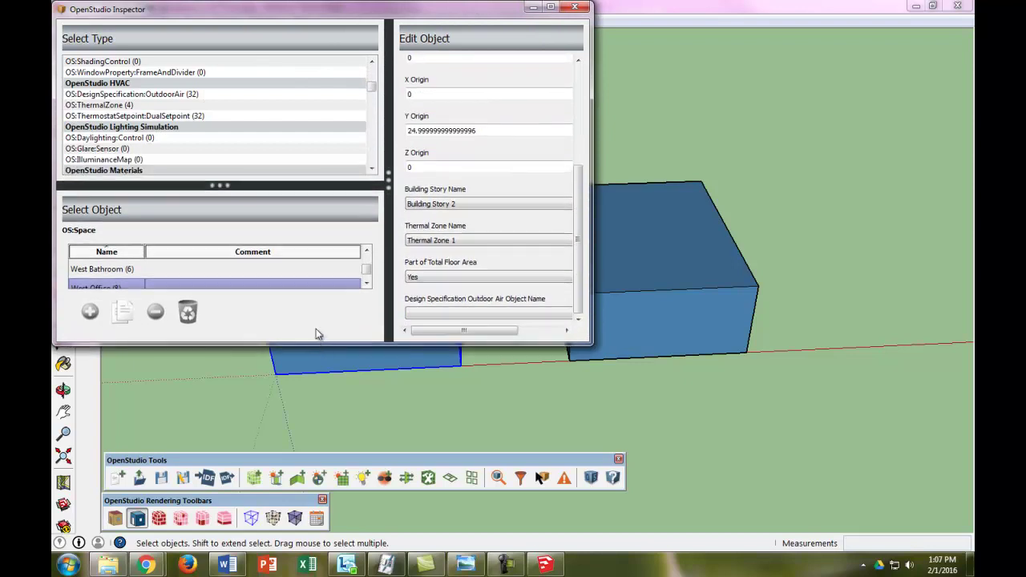
left_click(94, 105)
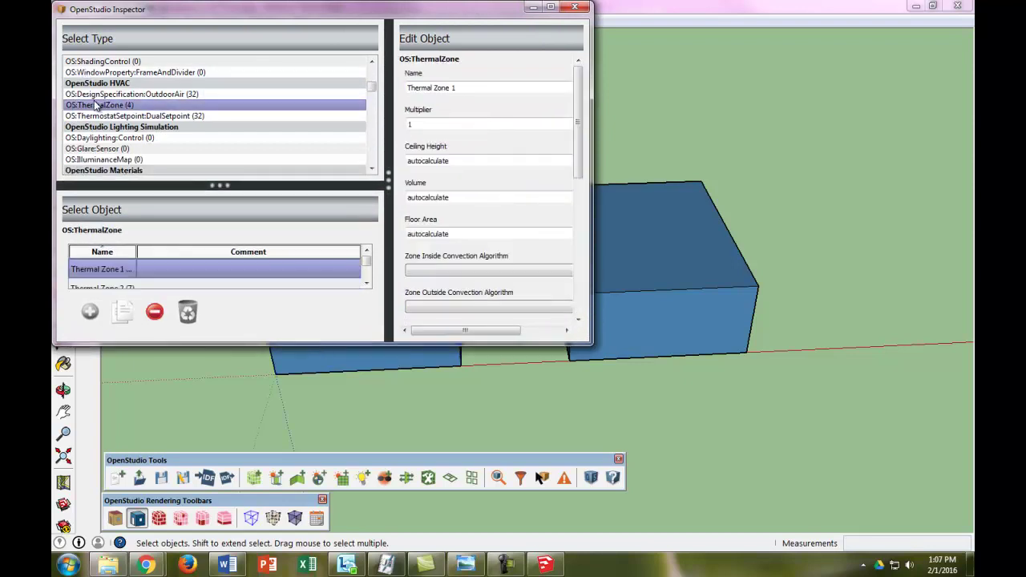
triple_click(486, 88)
type("West Office")
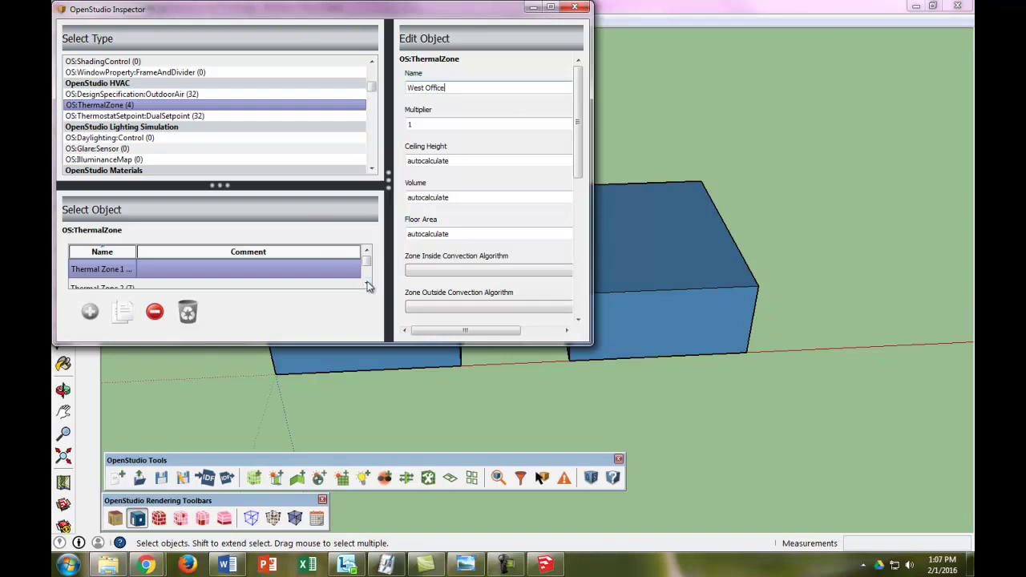
key("Return")
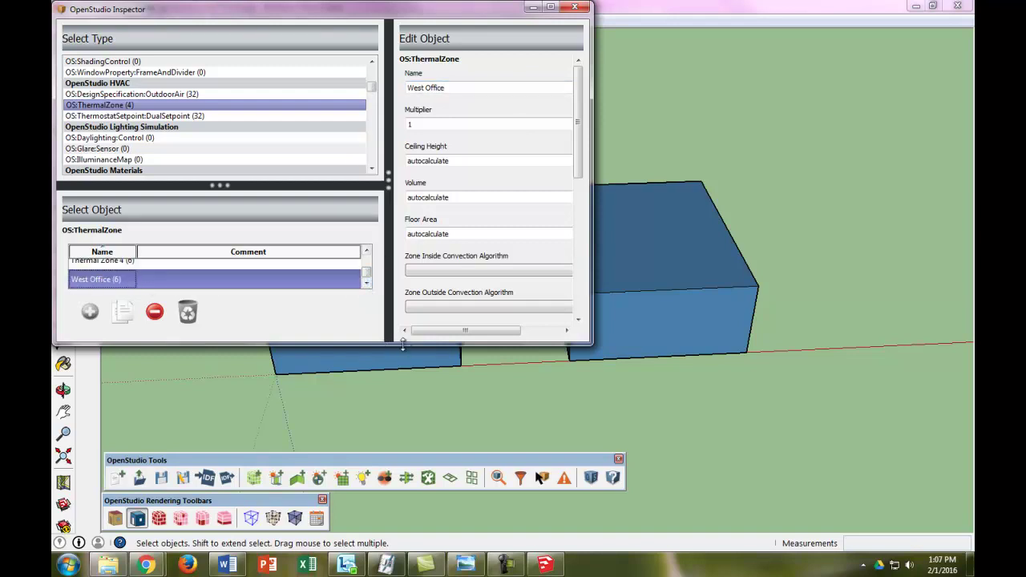
Step: Make the inspector taller to show more thermal zones and rename Thermal Zone 2 as Bathrooms
left_click_drag(404, 343, 403, 435)
scroll(368, 379, "up", 1)
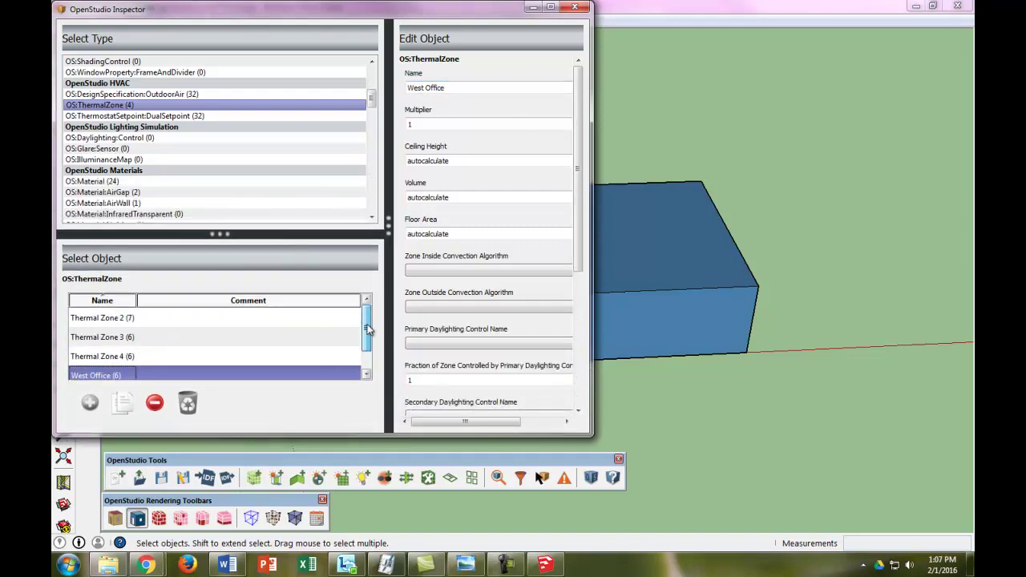
left_click(150, 318)
triple_click(480, 88)
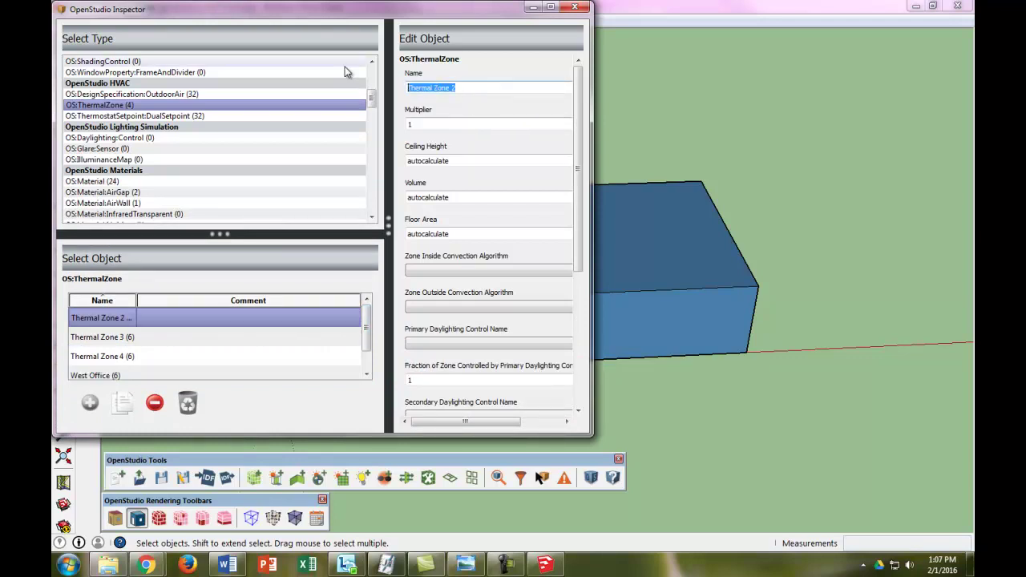
type("Bathrooms")
Step: Rename Thermal Zone 3 as East Office
left_click(104, 339)
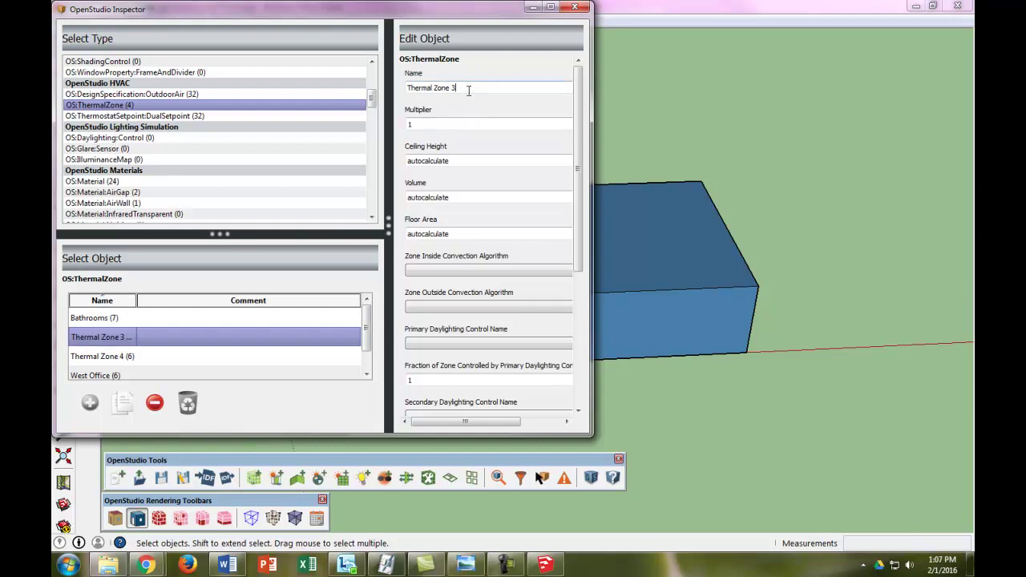
triple_click(475, 88)
type("East Off")
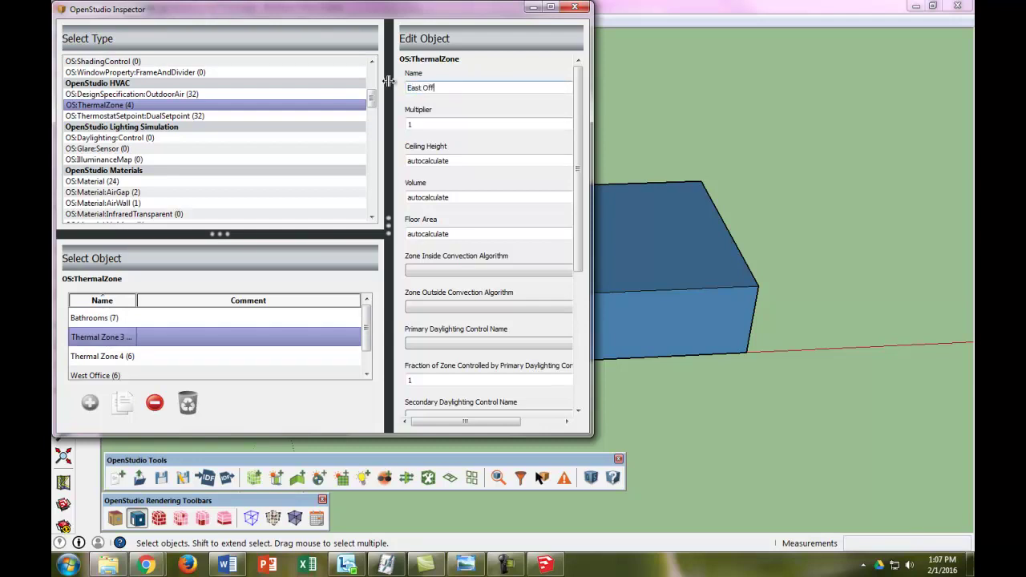
type("ice")
key("Return")
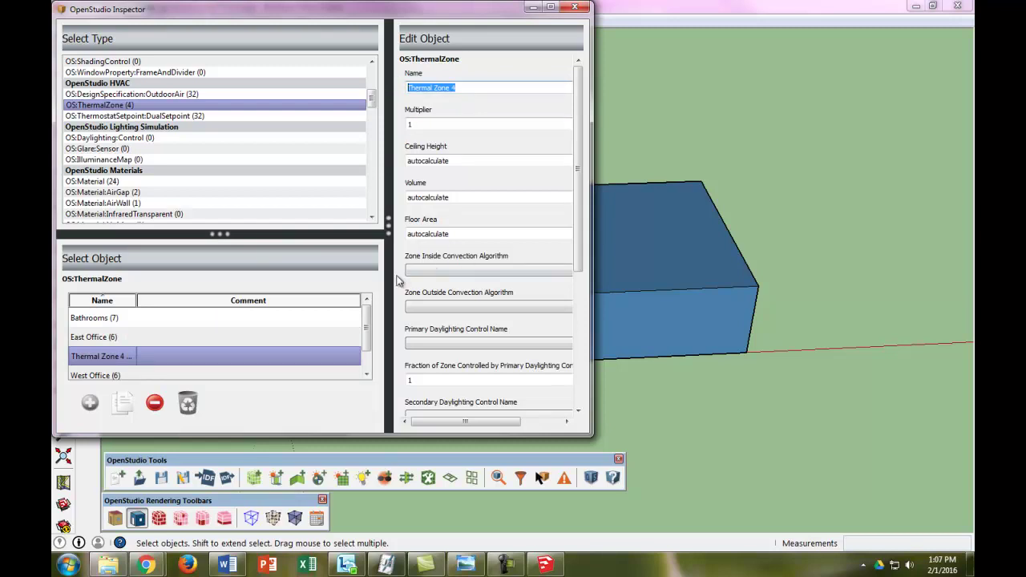
Step: Rename Thermal Zone 4 as Mech Room and render the model by thermal zone
type("Mech Room")
left_click(575, 6)
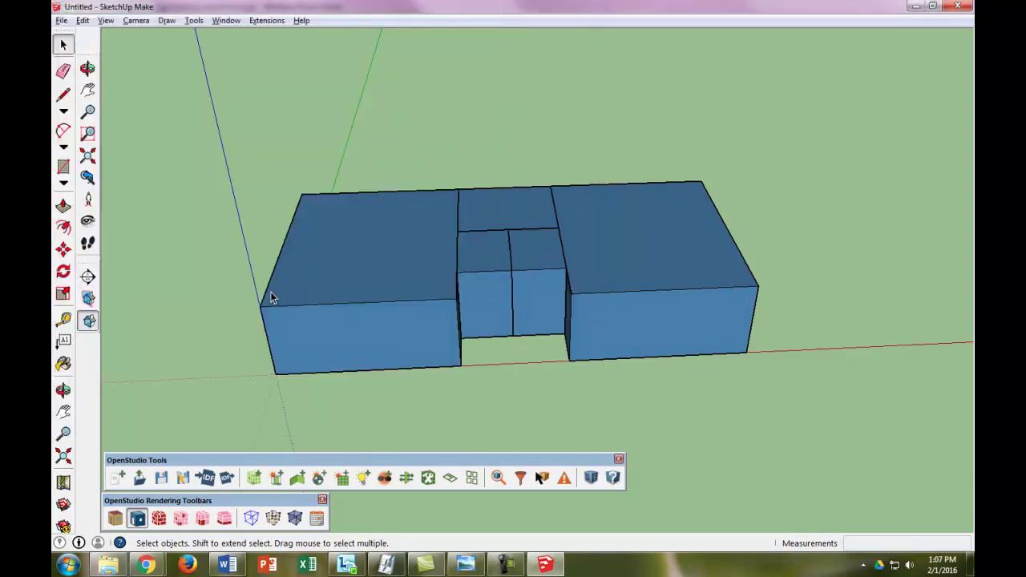
left_click(204, 519)
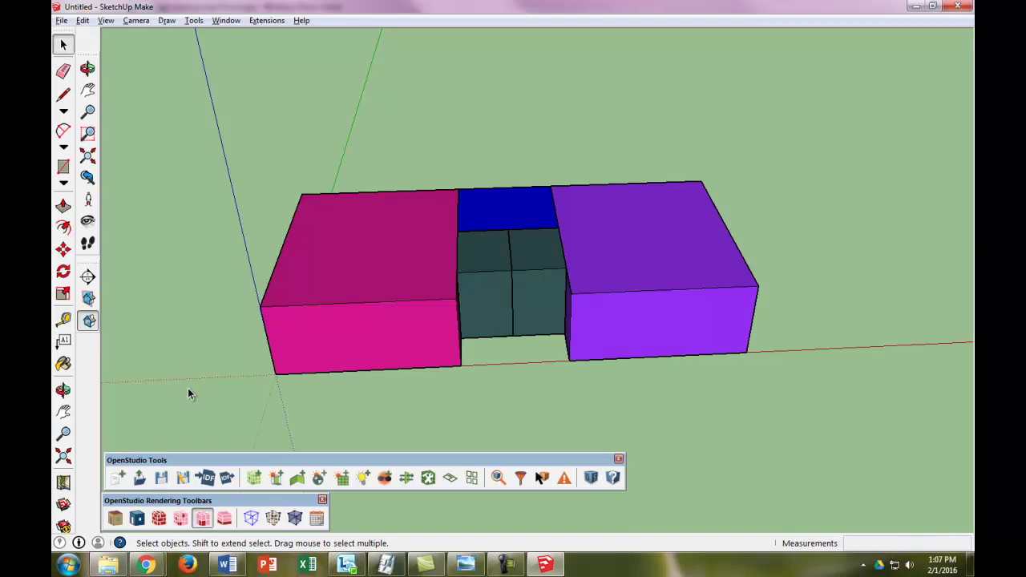